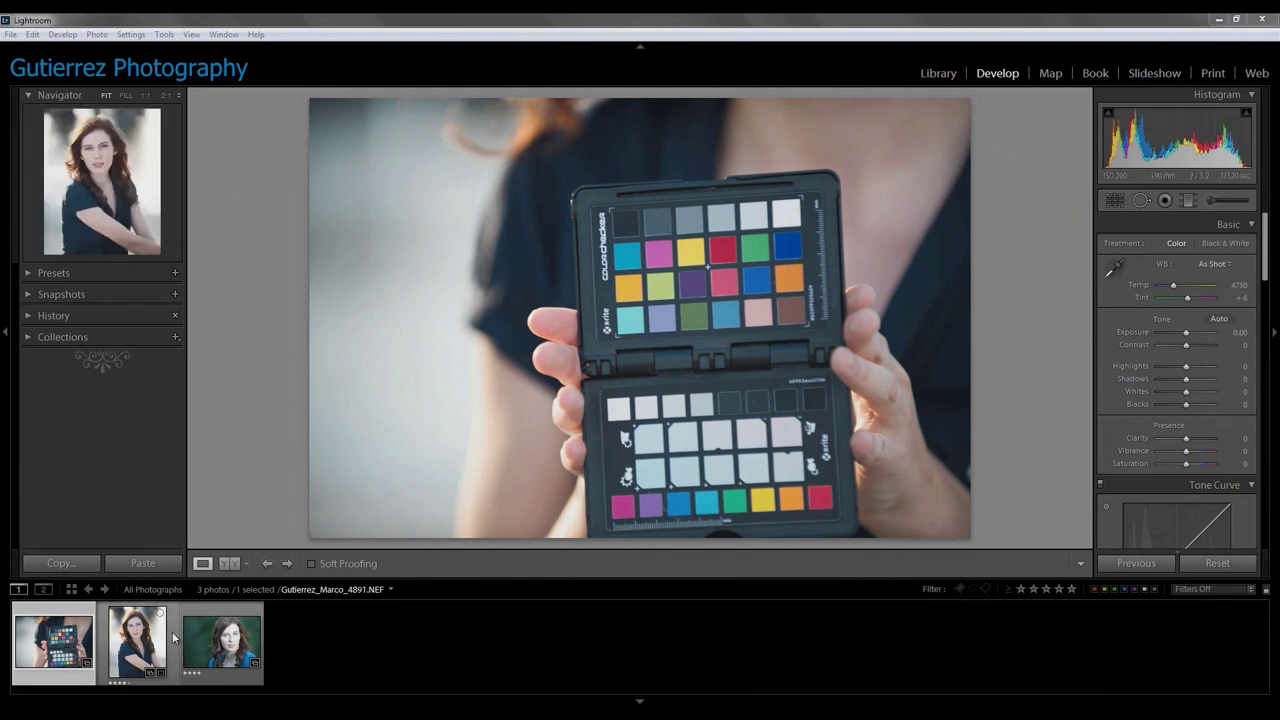
{"action": "left_click", "coordinate": [137, 640]}
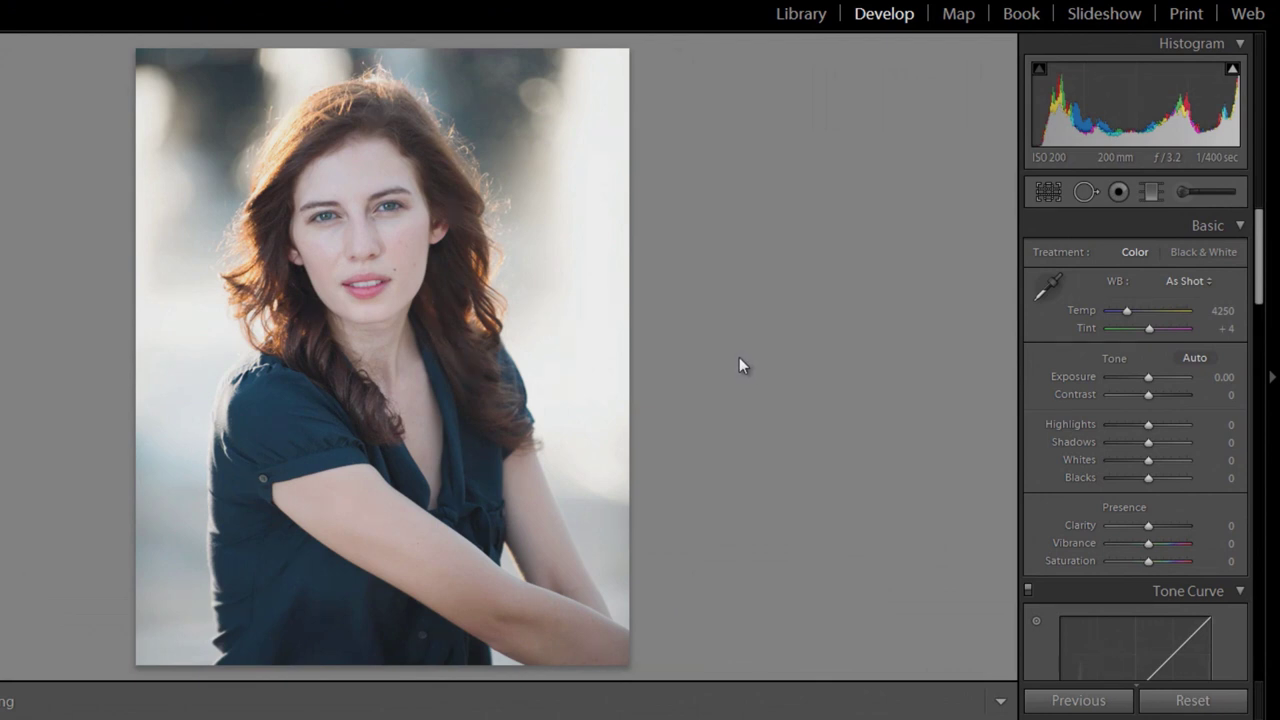
{"action": "left_click", "coordinate": [1046, 286]}
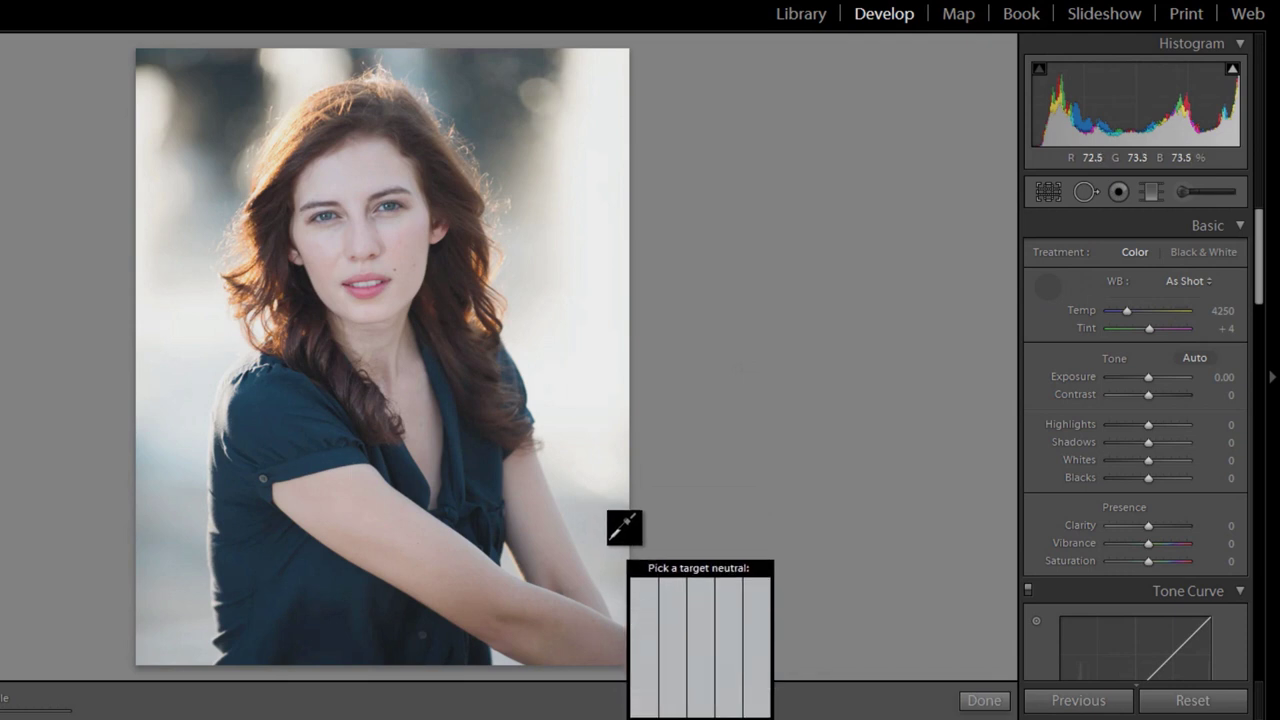
{"action": "left_click", "coordinate": [612, 545]}
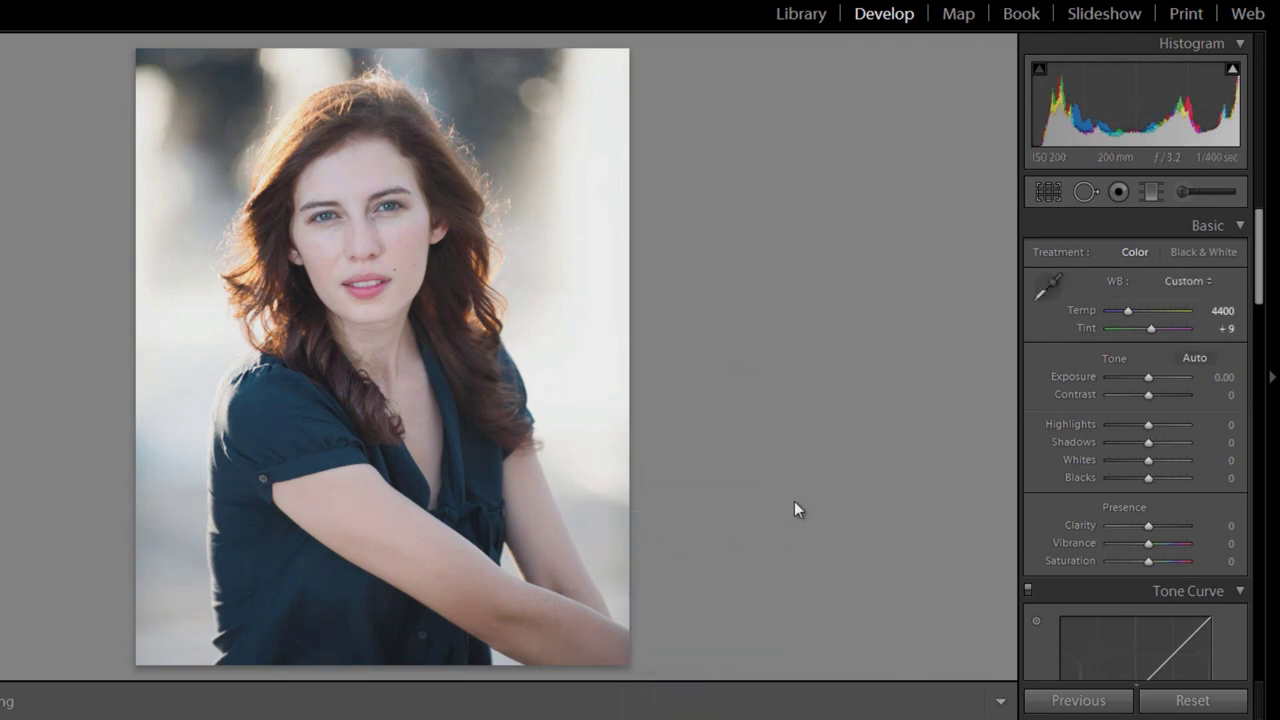
{"action": "key", "text": "ctrl+z"}
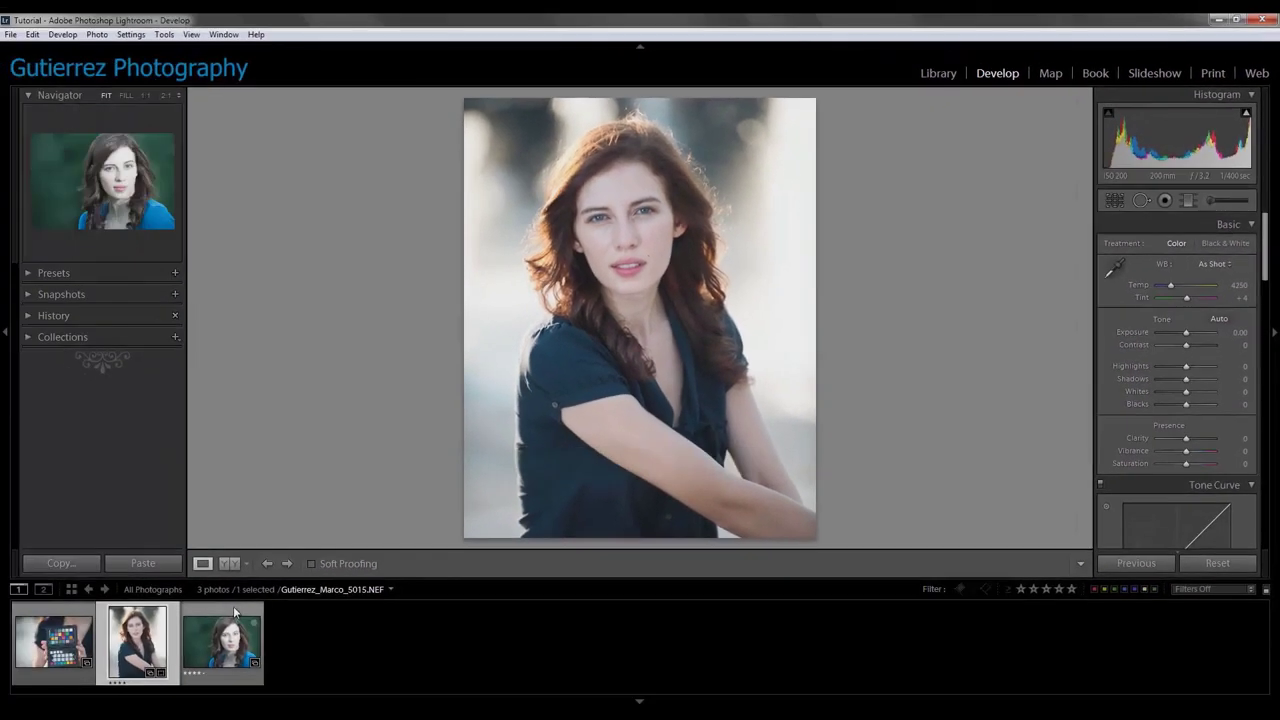
{"action": "left_click", "coordinate": [234, 612]}
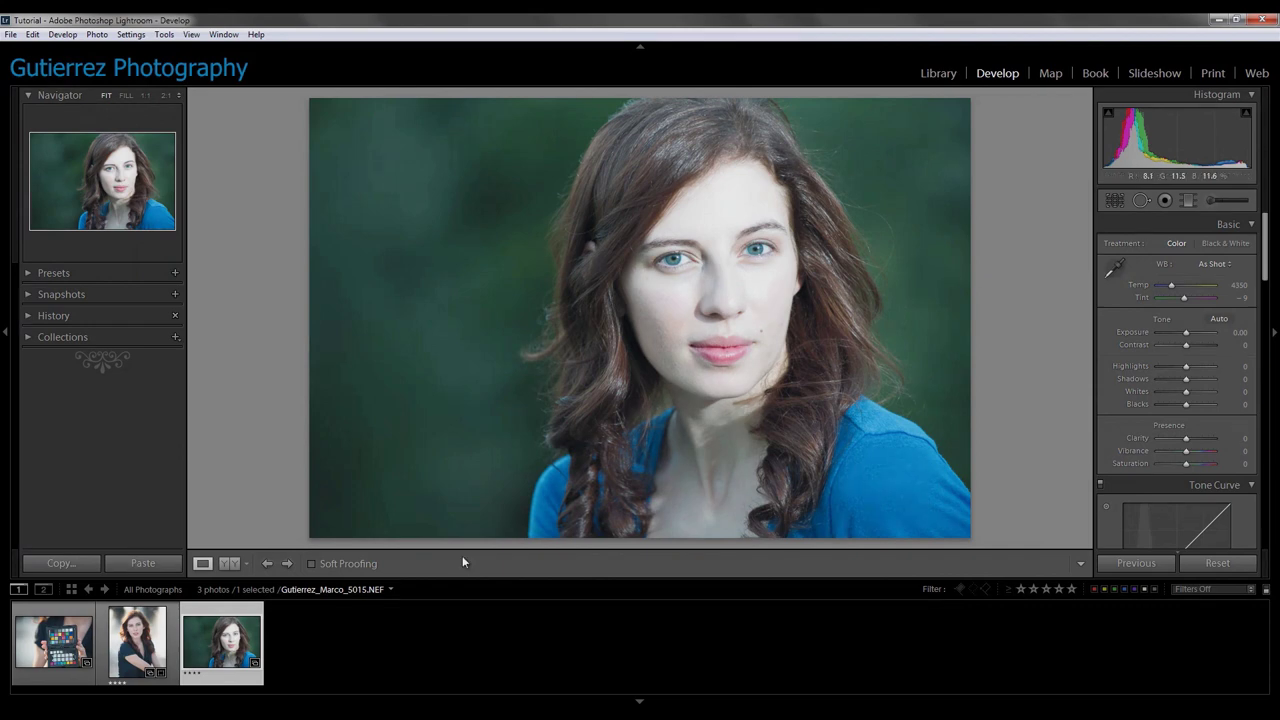
{"action": "left_click", "coordinate": [72, 615]}
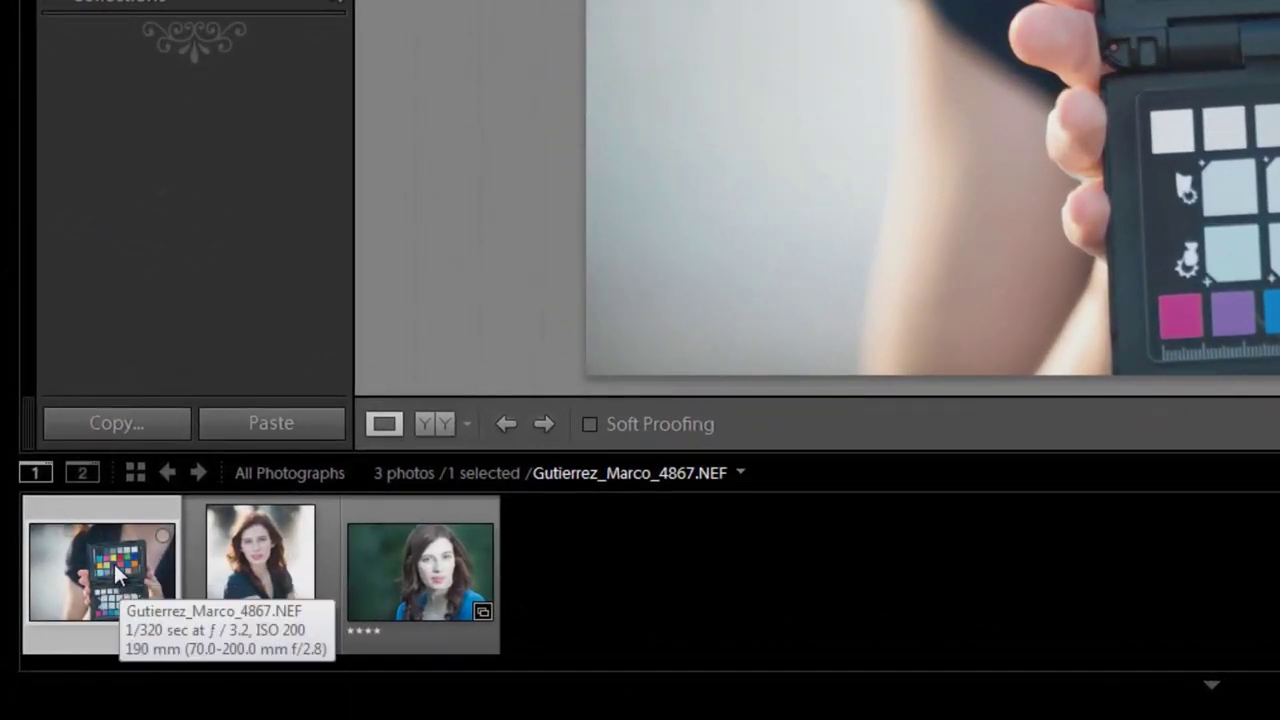
{"action": "right_click", "coordinate": [113, 561]}
{"action": "mouse_move", "coordinate": [196, 427]}
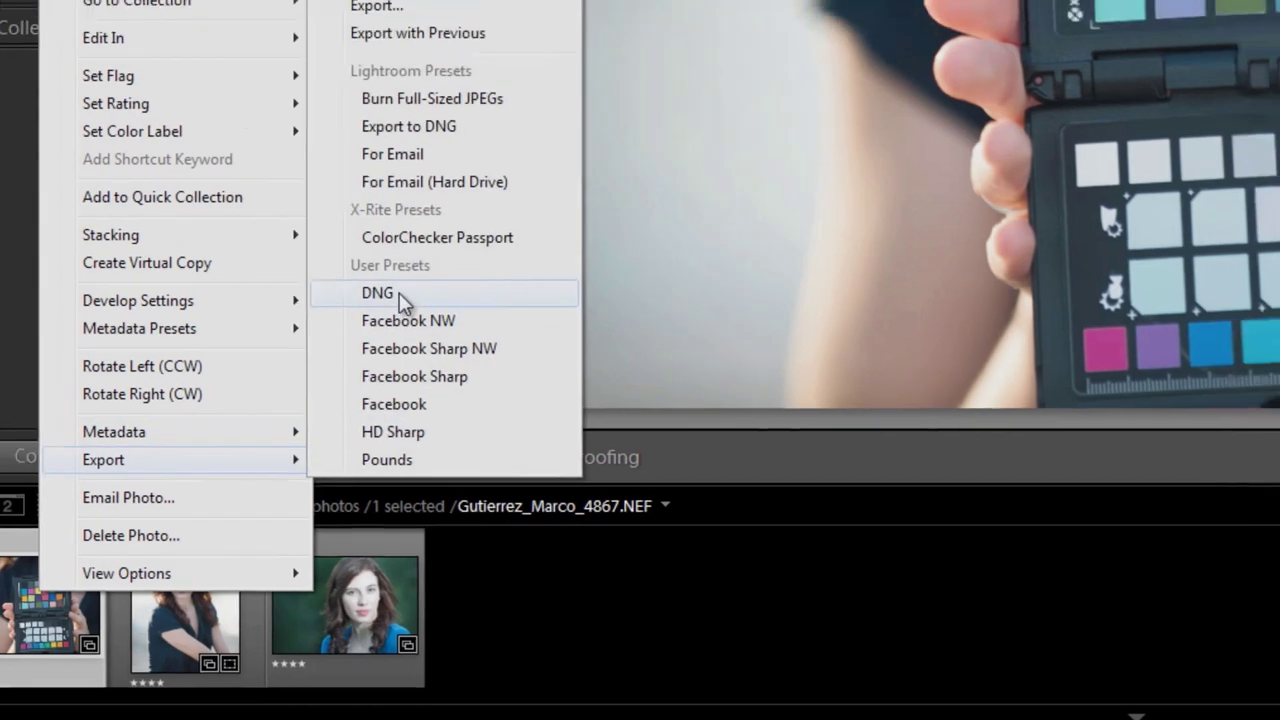
{"action": "left_click", "coordinate": [452, 260]}
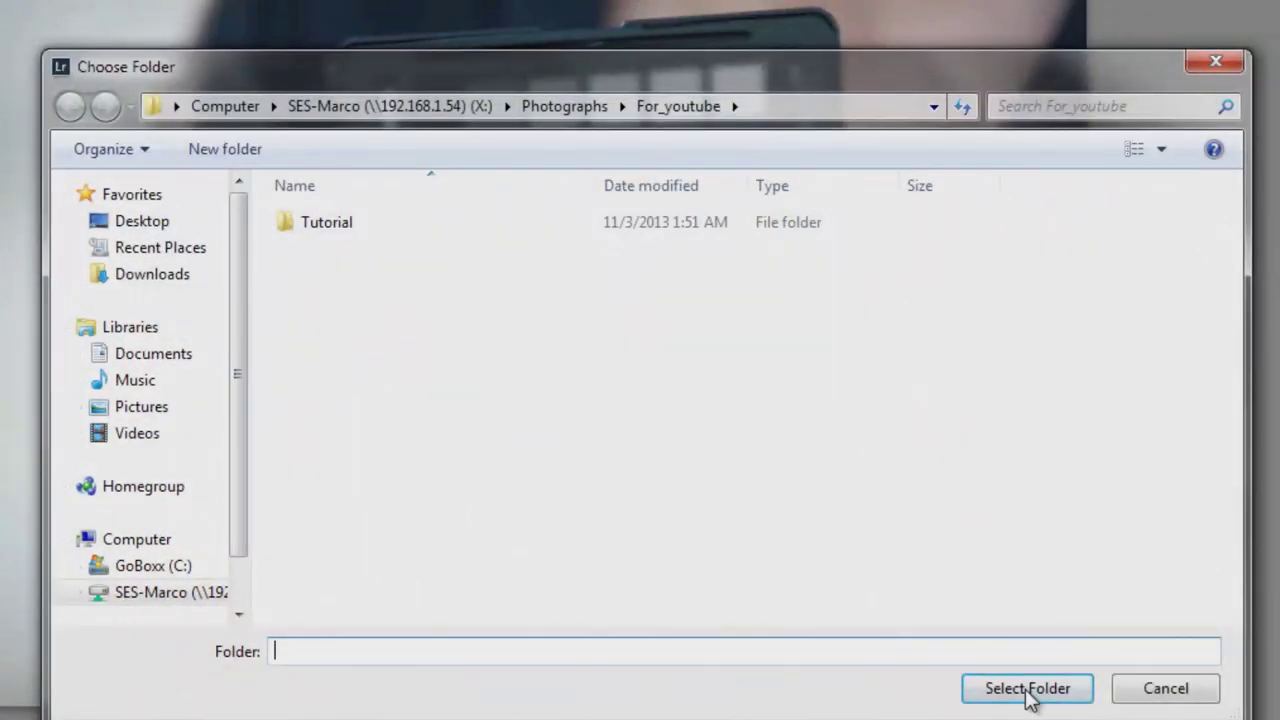
{"action": "left_click", "coordinate": [1025, 690]}
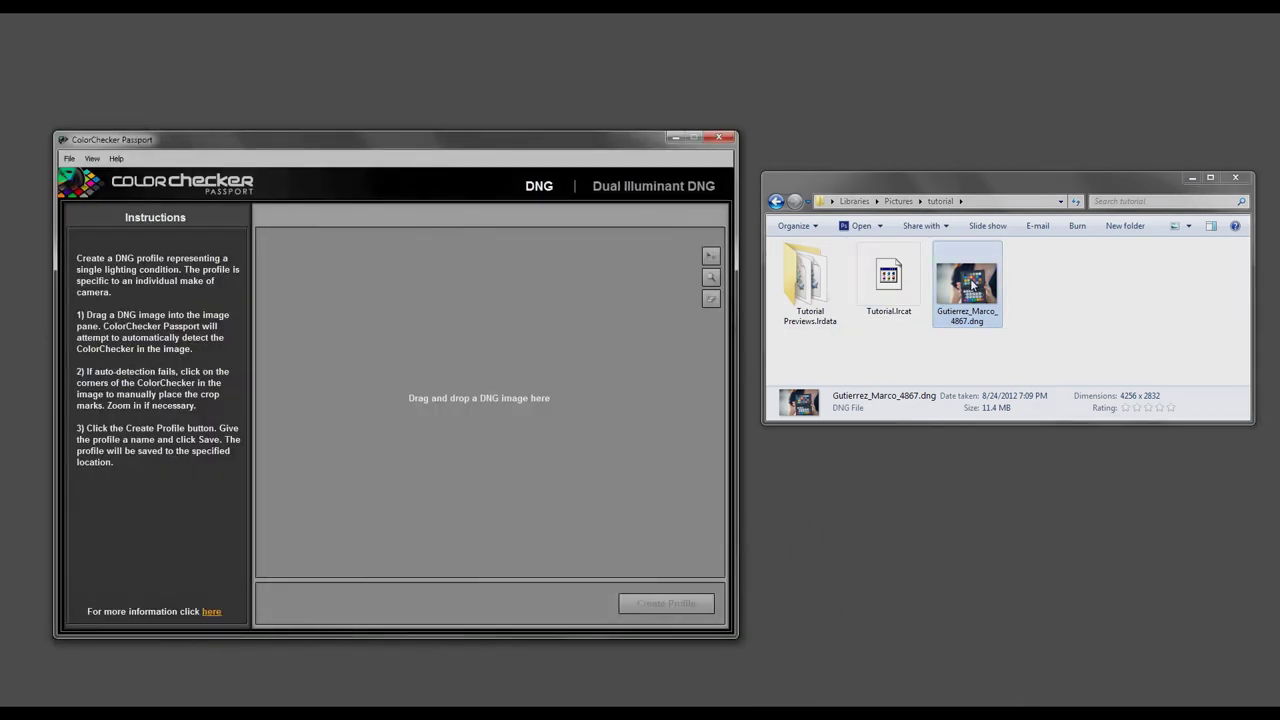
{"action": "left_click_drag", "start_coordinate": [966, 284], "coordinate": [437, 411]}
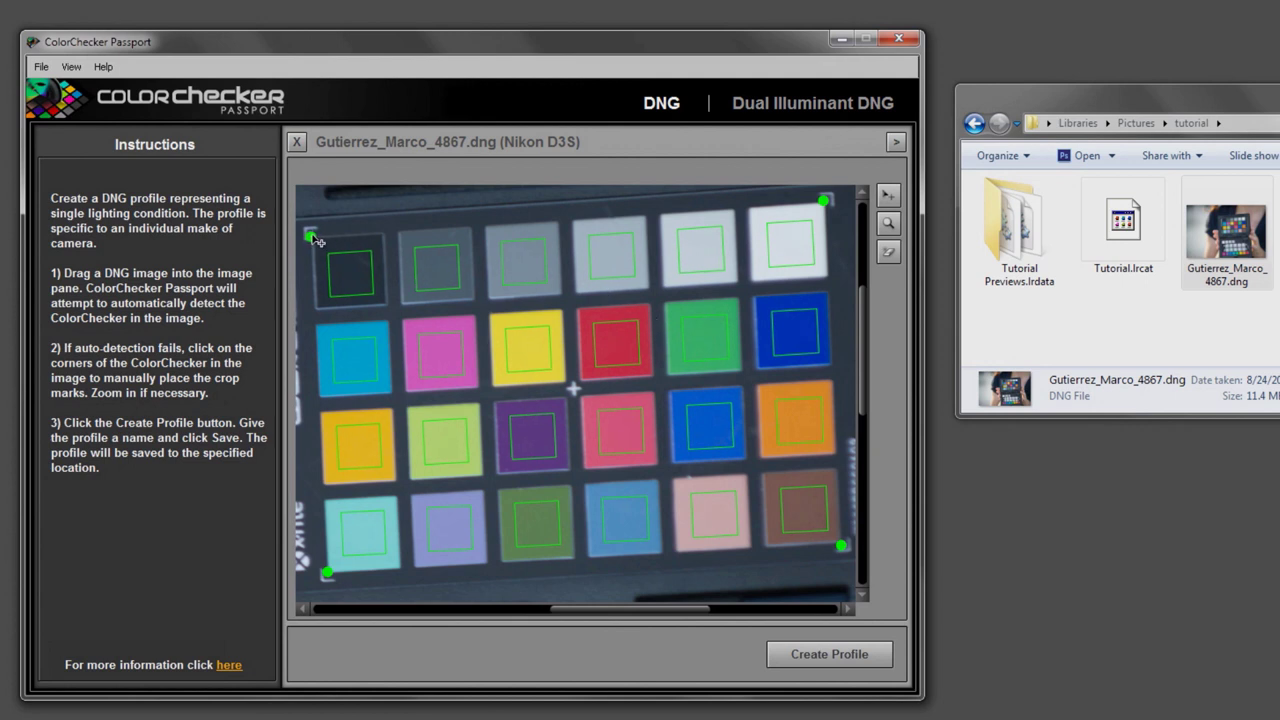
{"action": "left_click_drag", "start_coordinate": [310, 235], "coordinate": [310, 234]}
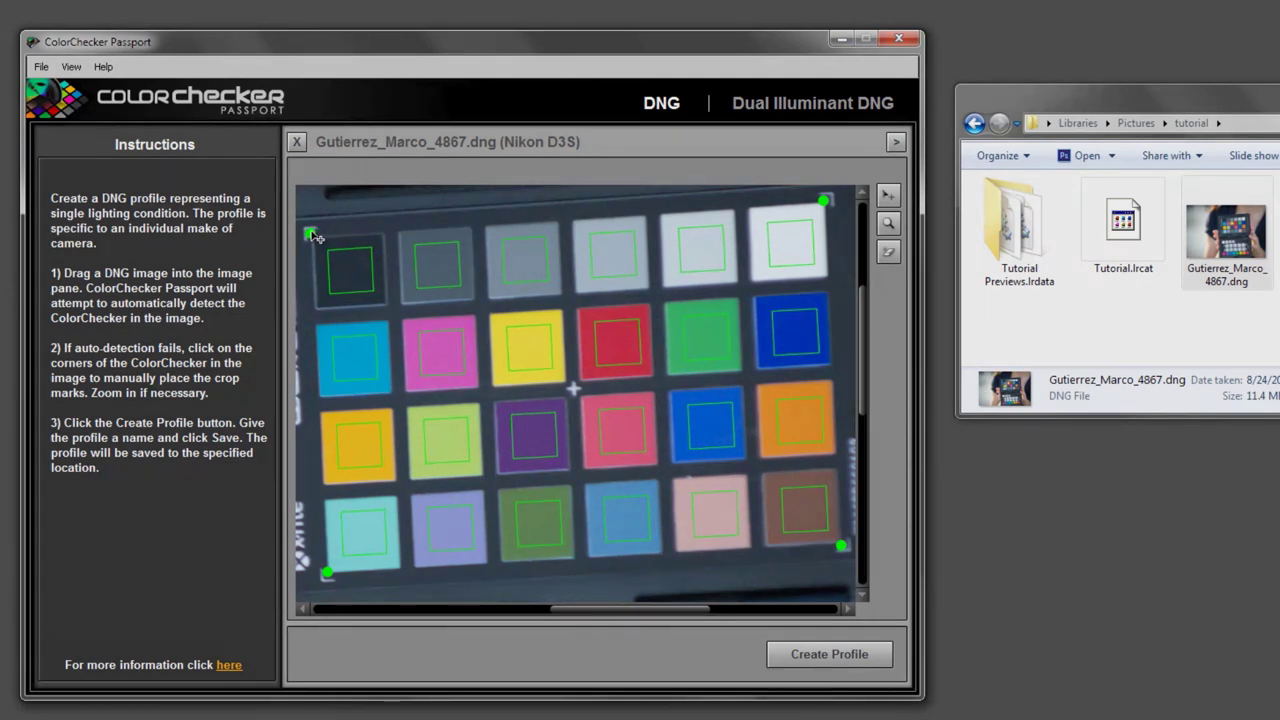
{"action": "left_click_drag", "start_coordinate": [328, 573], "coordinate": [326, 576]}
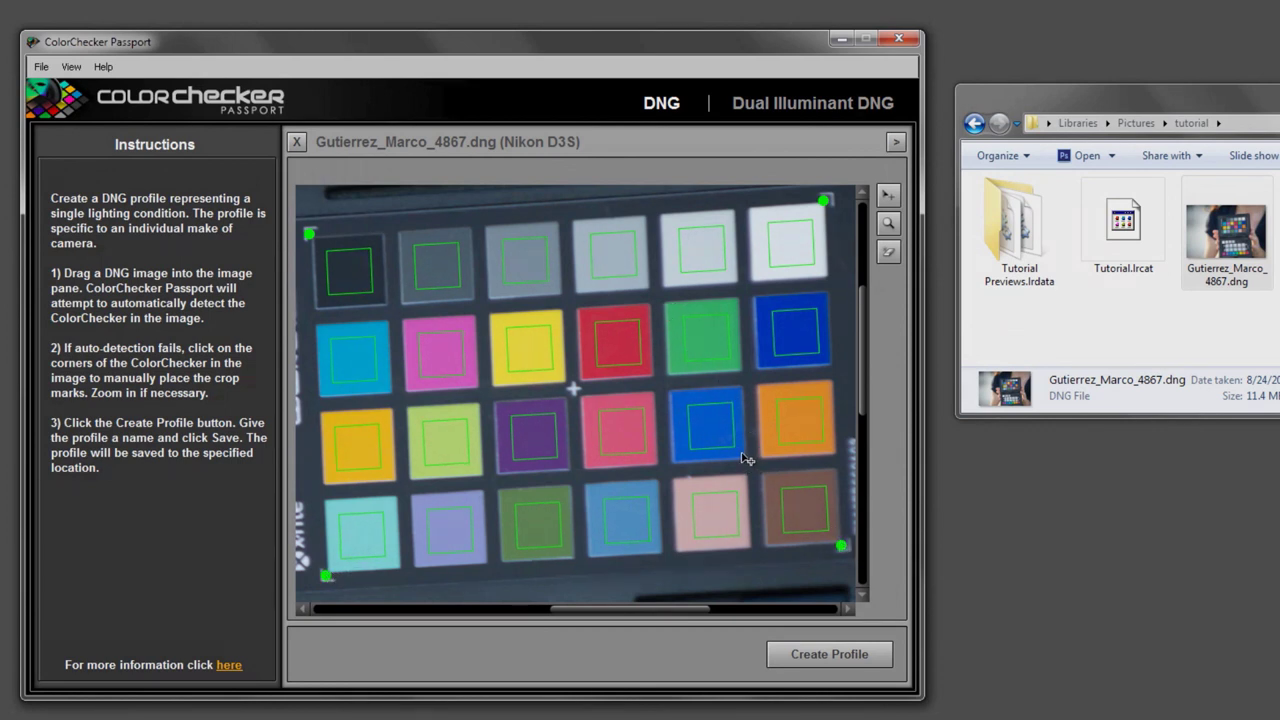
- Create and save a DNG camera profile named Sample Xrite from the chart
{"action": "left_click", "coordinate": [830, 656]}
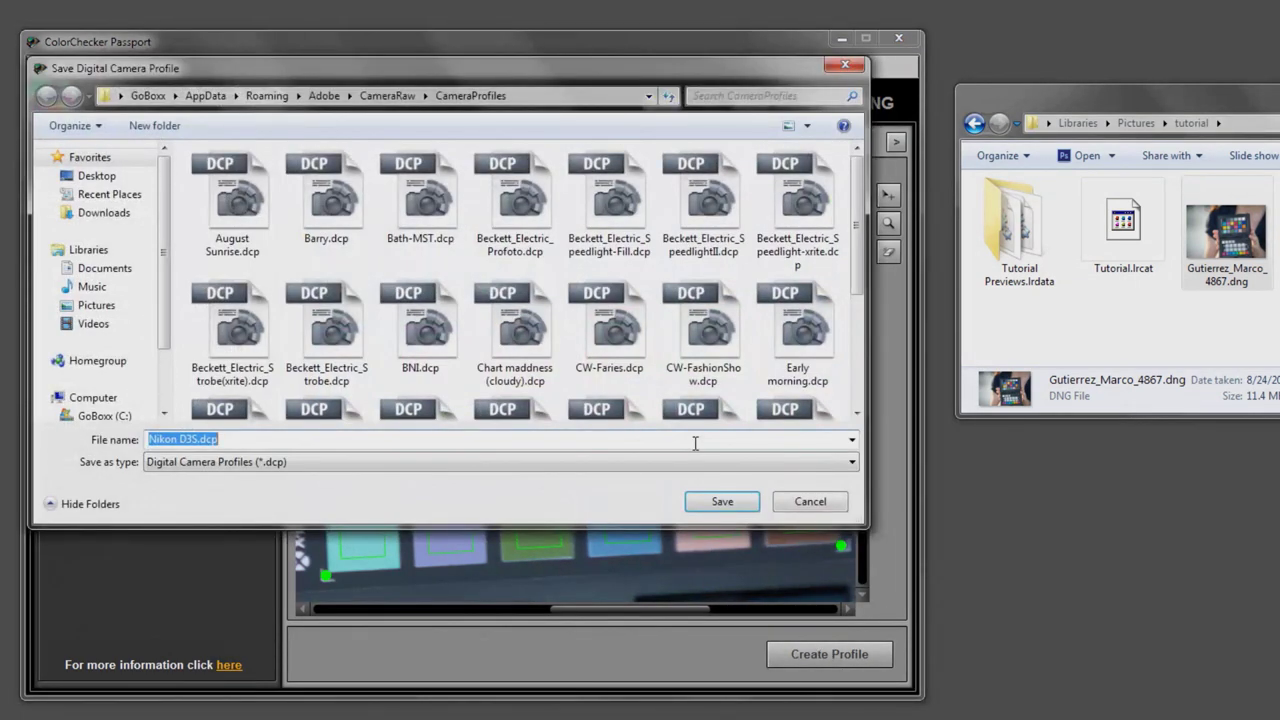
{"action": "type", "text": "Sample Xrite"}
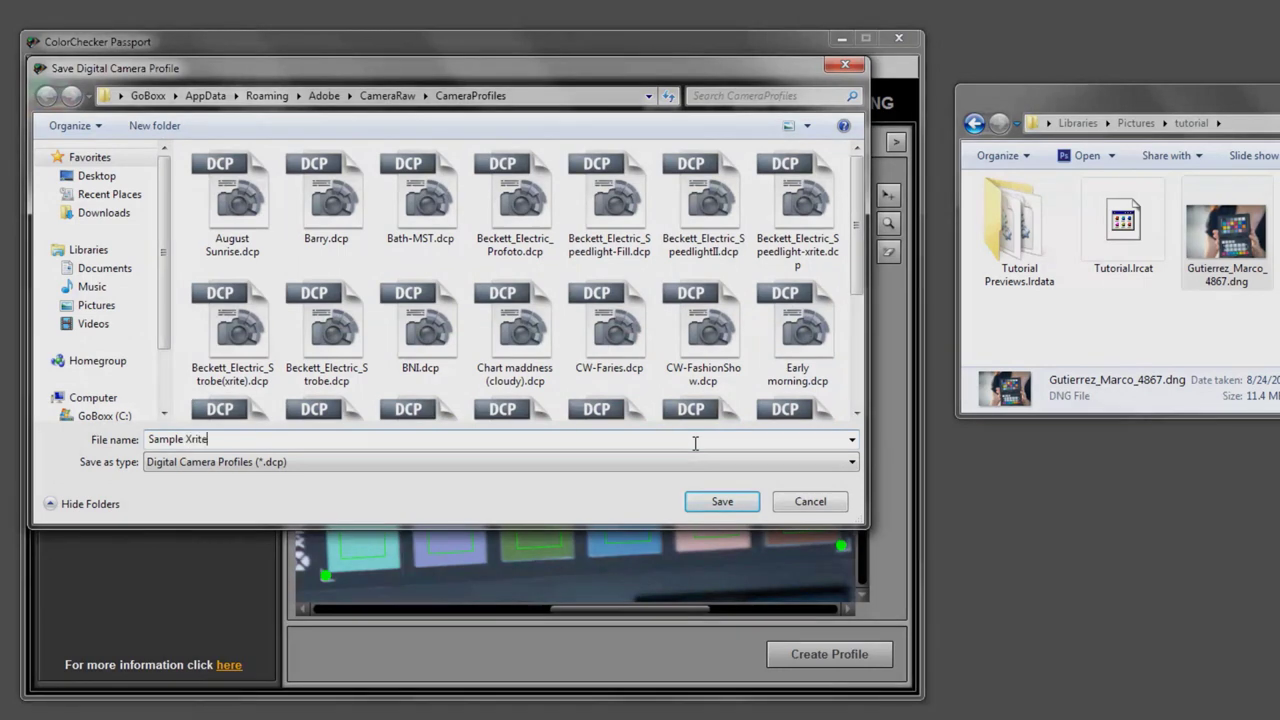
{"action": "key", "text": "Return"}
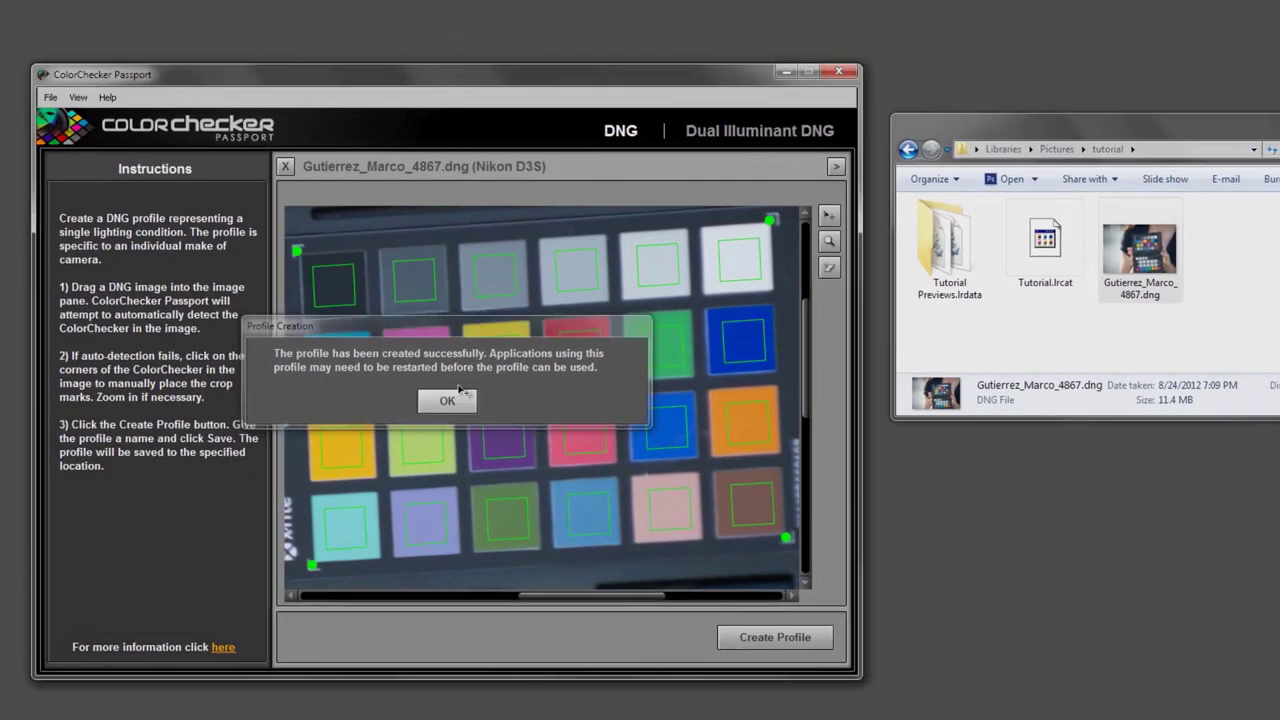
{"action": "left_click", "coordinate": [472, 397]}
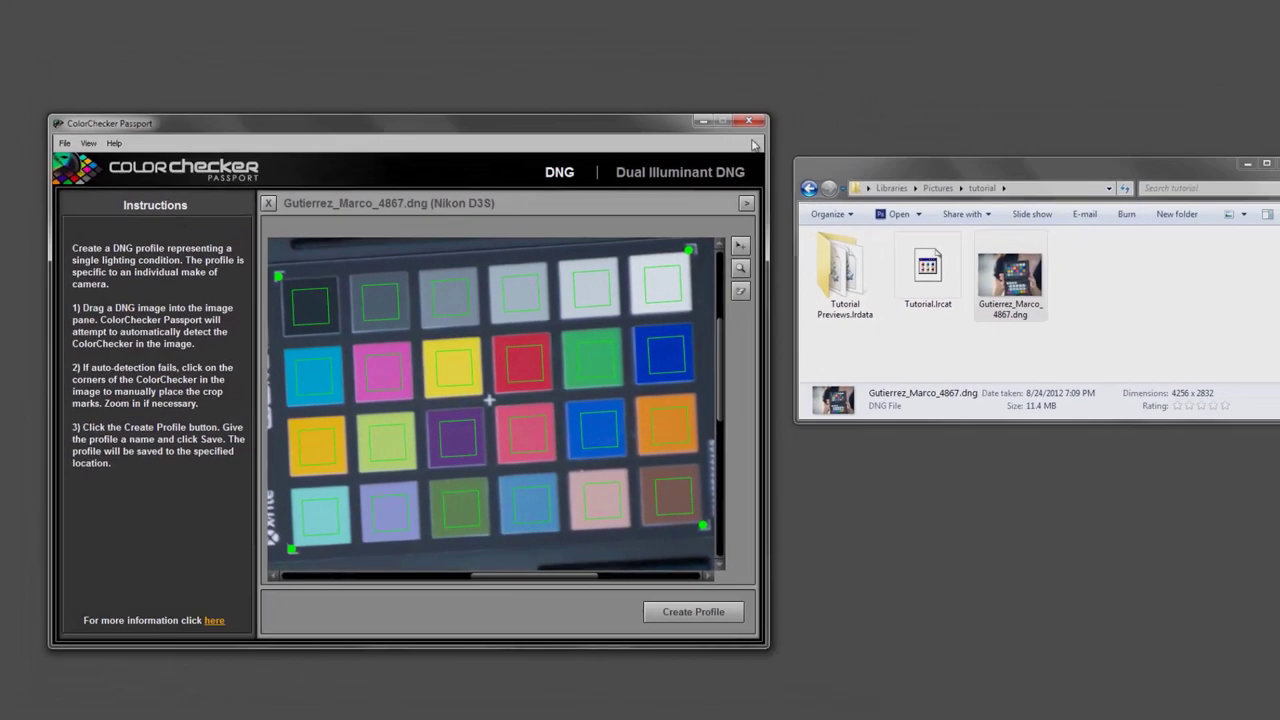
{"action": "left_click", "coordinate": [674, 139]}
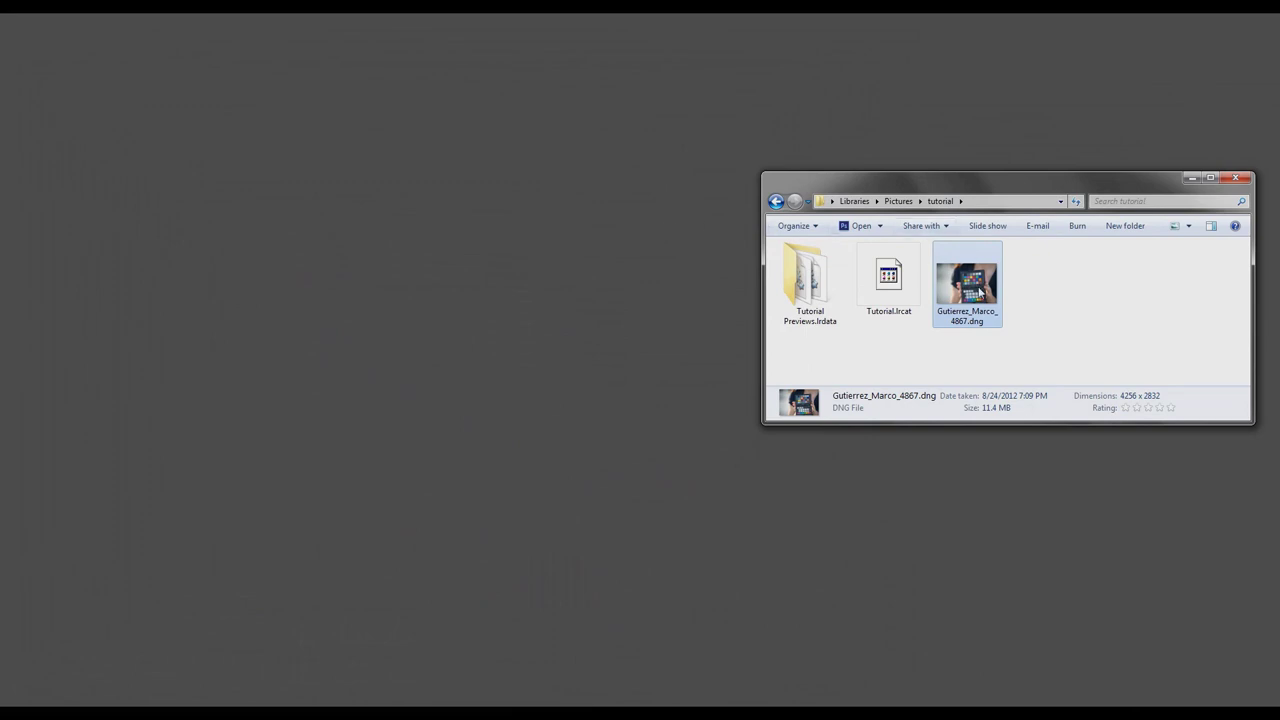
{"action": "left_click", "coordinate": [240, 702]}
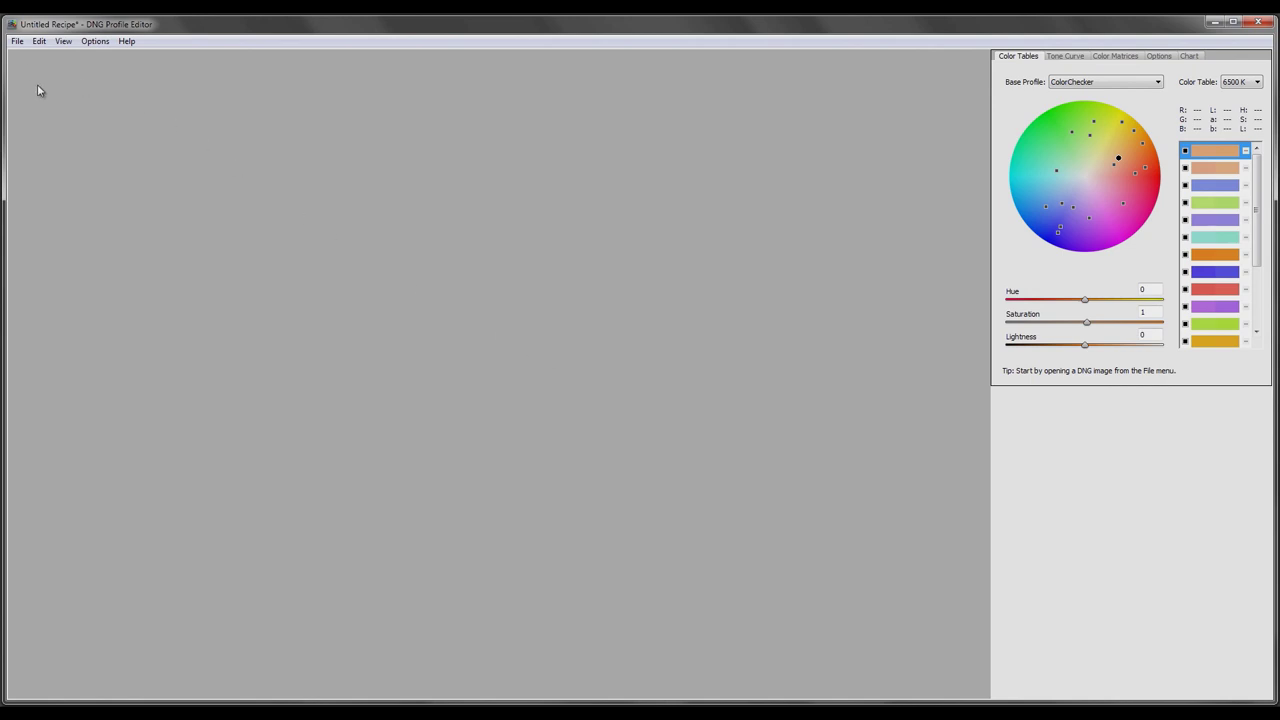
{"action": "left_click", "coordinate": [17, 41]}
{"action": "left_click", "coordinate": [40, 56]}
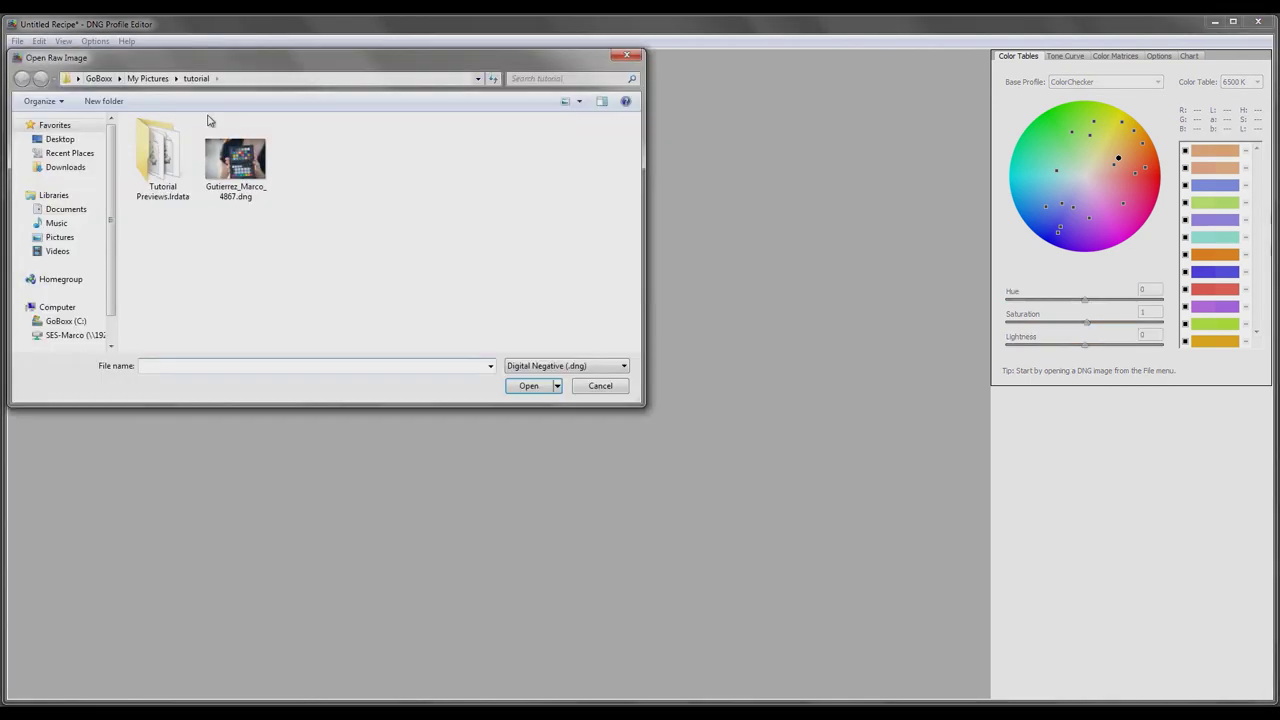
{"action": "left_click", "coordinate": [236, 165]}
{"action": "left_click", "coordinate": [532, 386]}
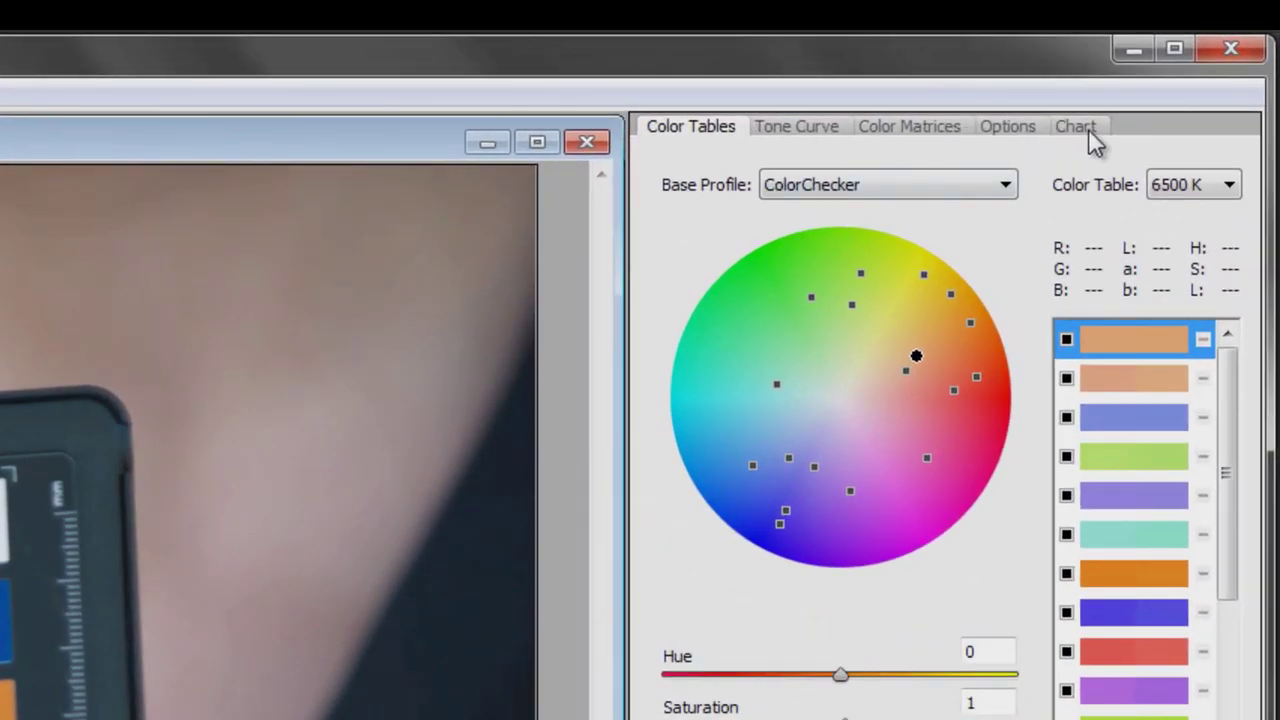
{"action": "left_click", "coordinate": [1076, 128]}
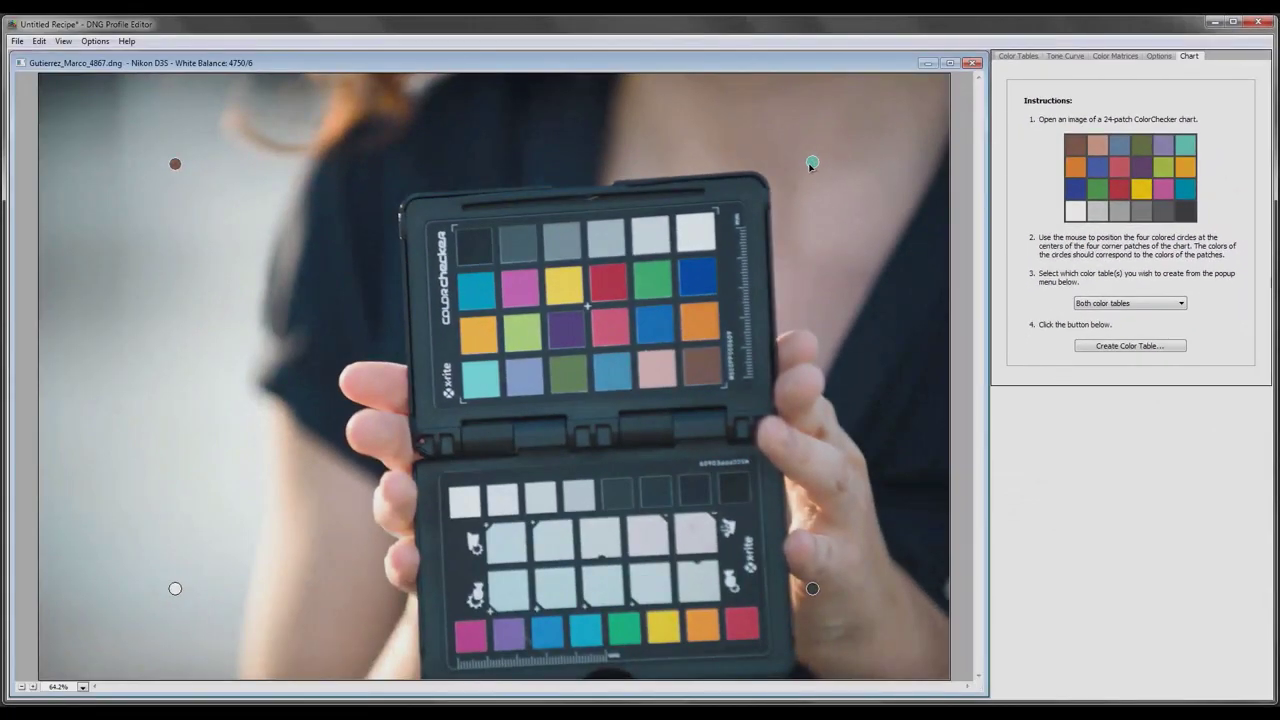
- Place the teal, brown, black and white circles on the chart's matching corner patches
{"action": "left_click_drag", "start_coordinate": [810, 166], "coordinate": [481, 381]}
{"action": "left_click_drag", "start_coordinate": [175, 163], "coordinate": [705, 366]}
{"action": "left_click_drag", "start_coordinate": [812, 588], "coordinate": [472, 246]}
{"action": "left_click_drag", "start_coordinate": [175, 589], "coordinate": [696, 230]}
{"action": "left_click_drag", "start_coordinate": [482, 384], "coordinate": [482, 378]}
- Build a 6500 K color table from the chart patches, replacing existing color adjustments
{"action": "left_click", "coordinate": [1133, 349]}
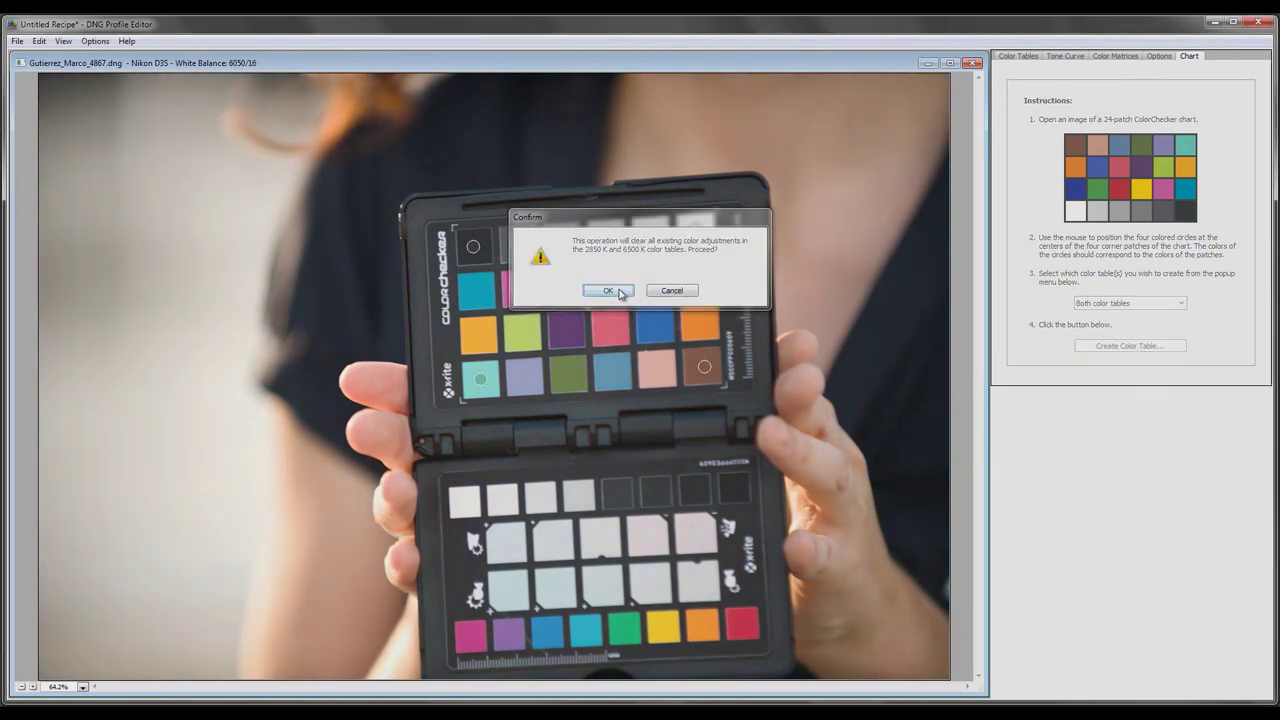
{"action": "left_click", "coordinate": [622, 294]}
{"action": "left_click", "coordinate": [640, 291]}
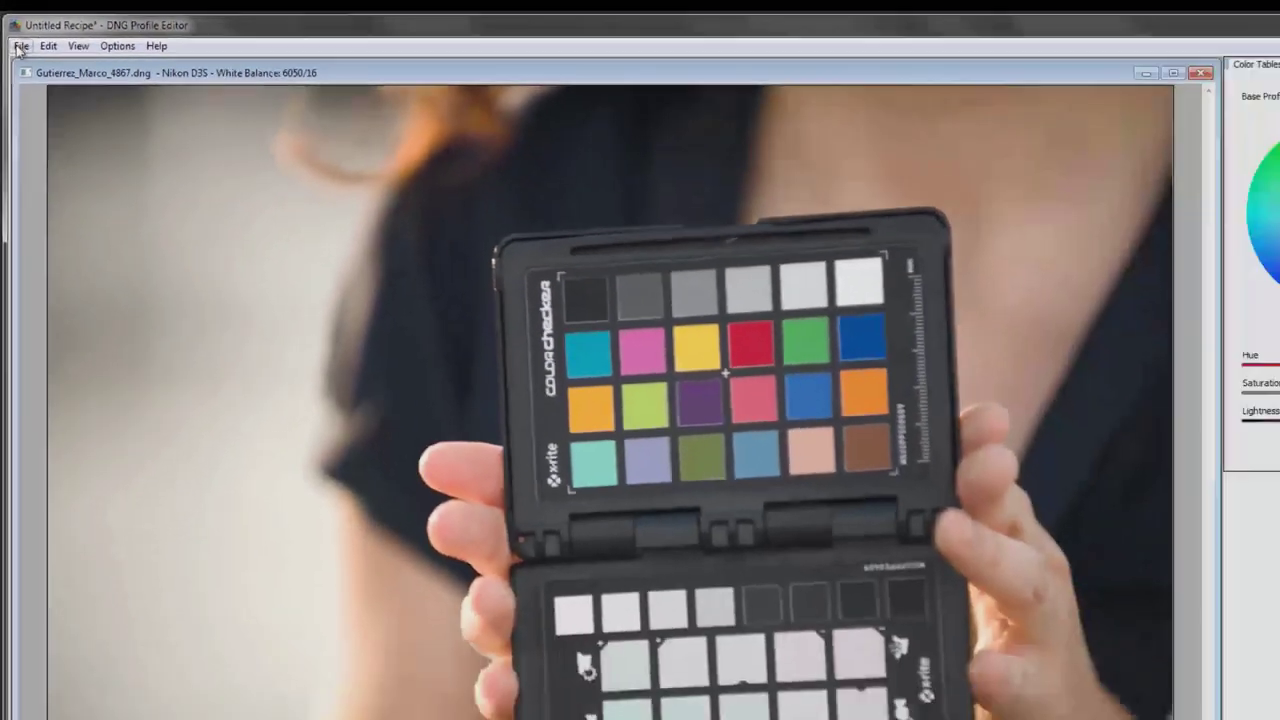
{"action": "left_click", "coordinate": [47, 77]}
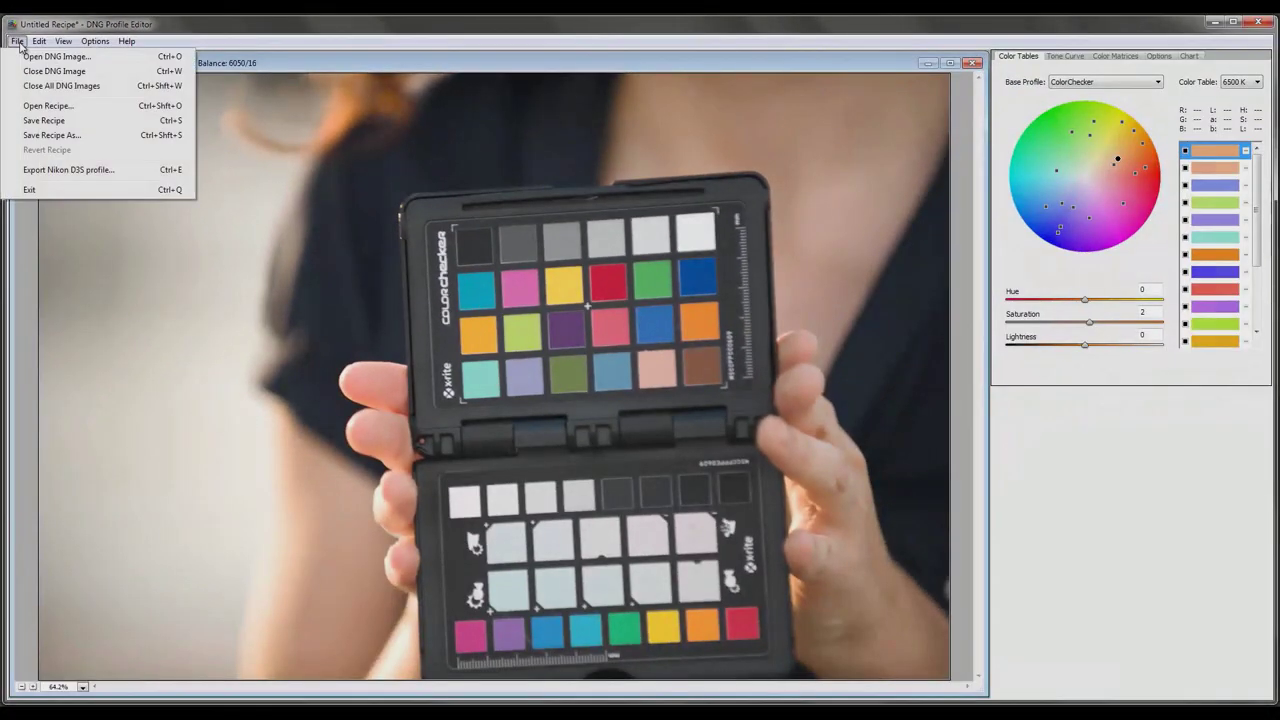
- Export the Nikon D3S camera profile as Sample Adobe.dcp to the CameraProfiles folder
{"action": "left_click", "coordinate": [84, 170]}
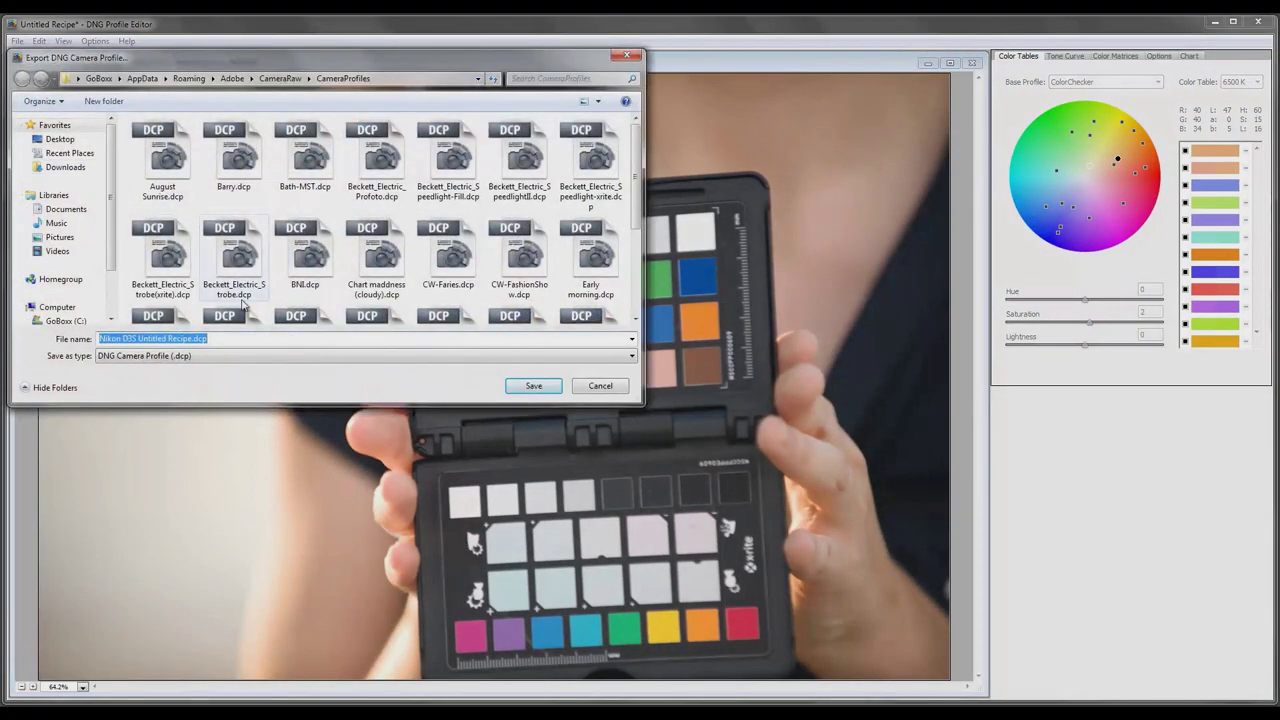
{"action": "type", "text": "Sample A"}
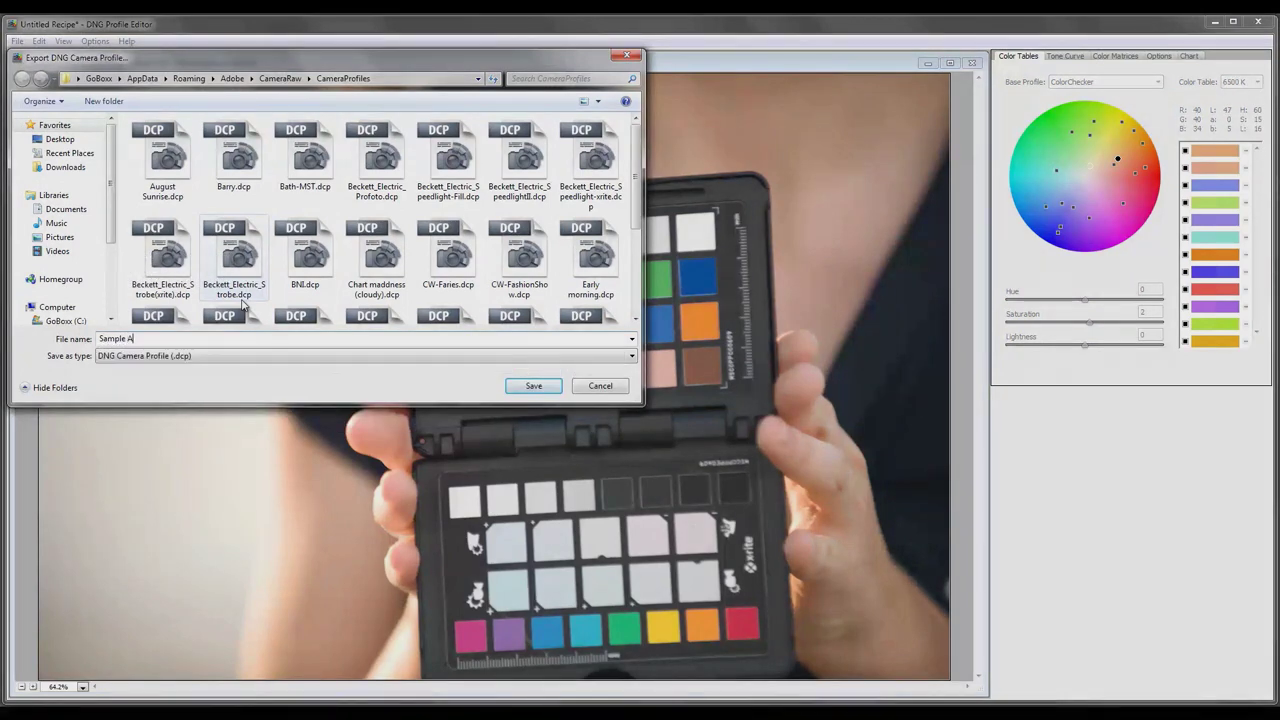
{"action": "type", "text": "dobe"}
{"action": "key", "text": "Return"}
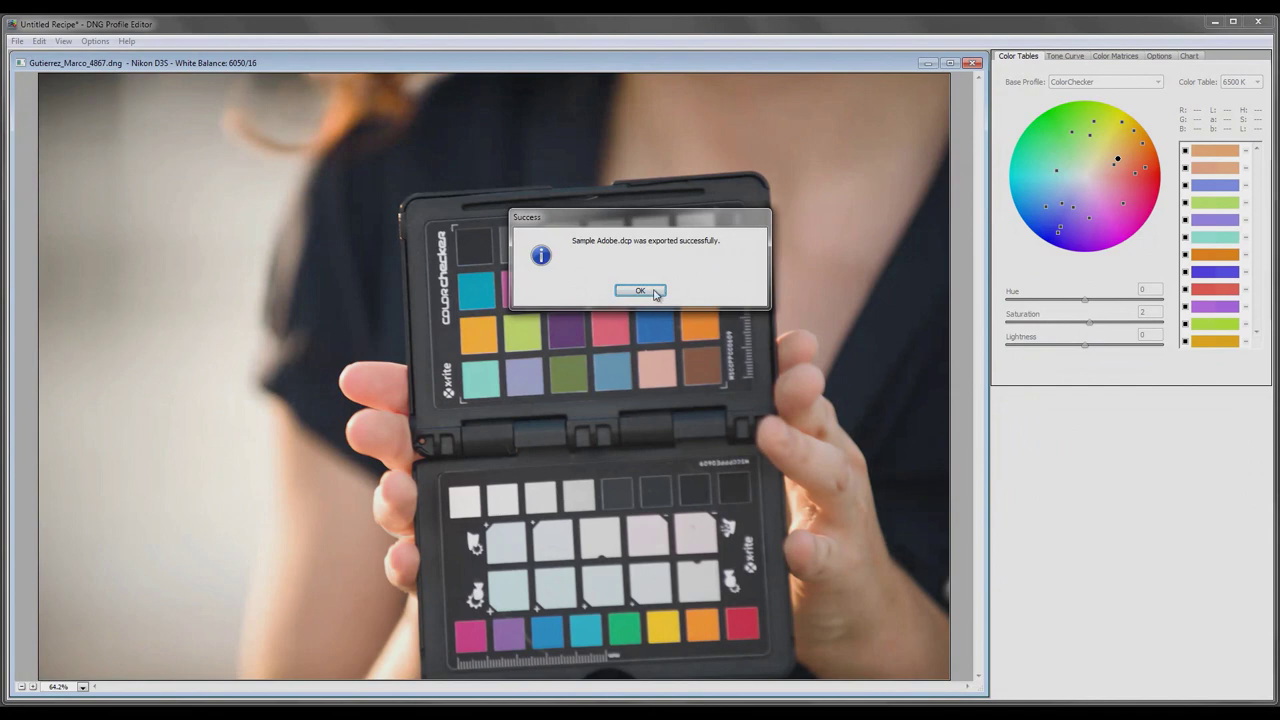
{"action": "left_click", "coordinate": [640, 291]}
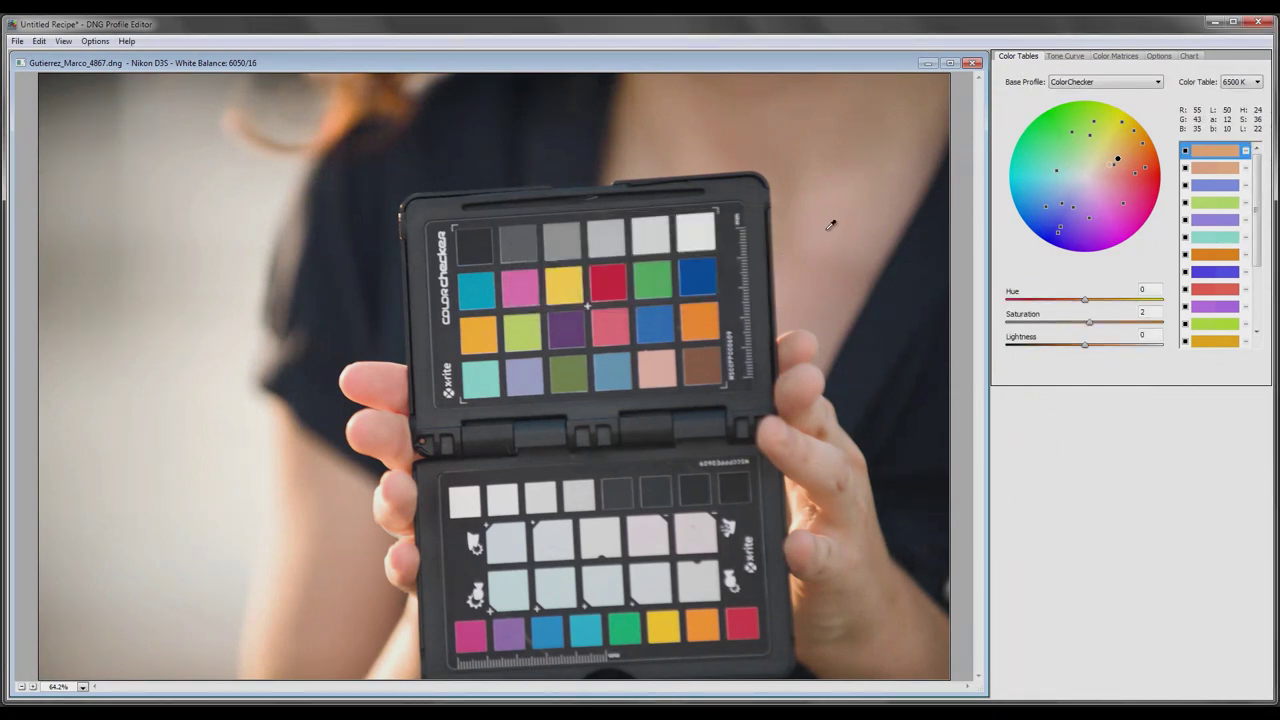
- Minimize DNG Profile Editor and open the Tutorial.lrcat catalog in Lightroom from Explorer
{"action": "left_click", "coordinate": [1214, 22]}
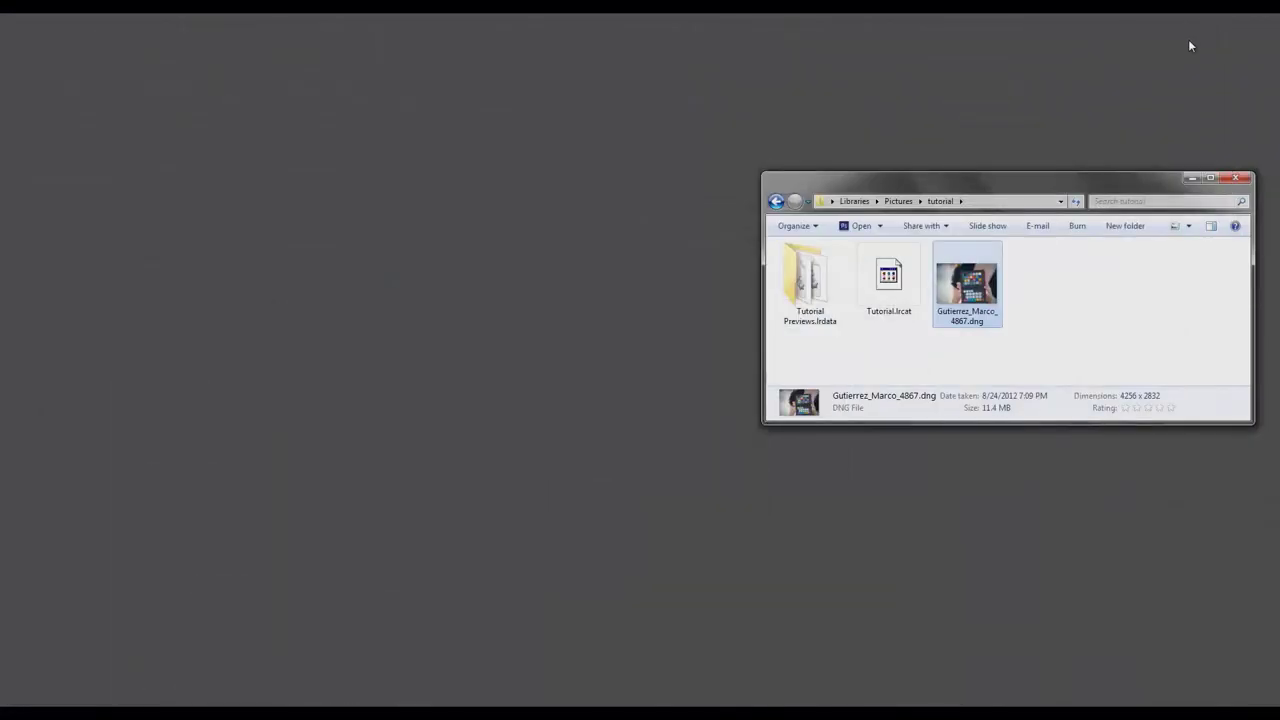
{"action": "left_click", "coordinate": [892, 283]}
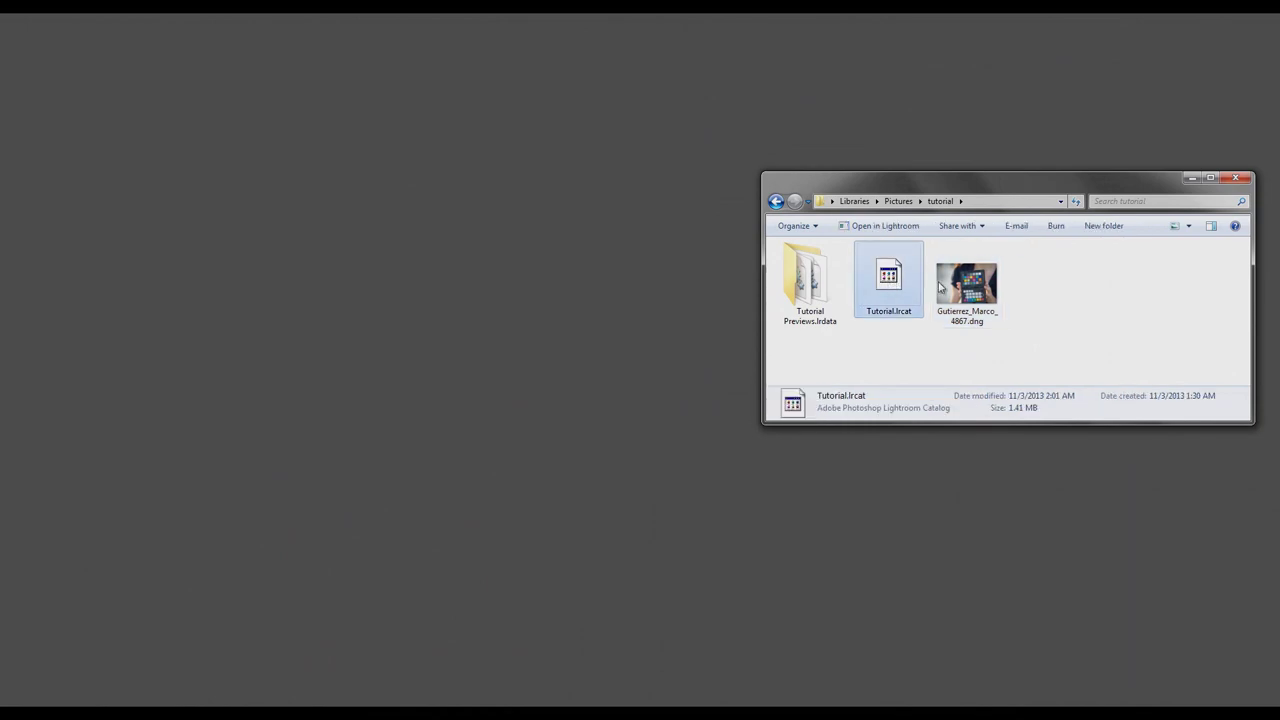
{"action": "double_click", "coordinate": [918, 284]}
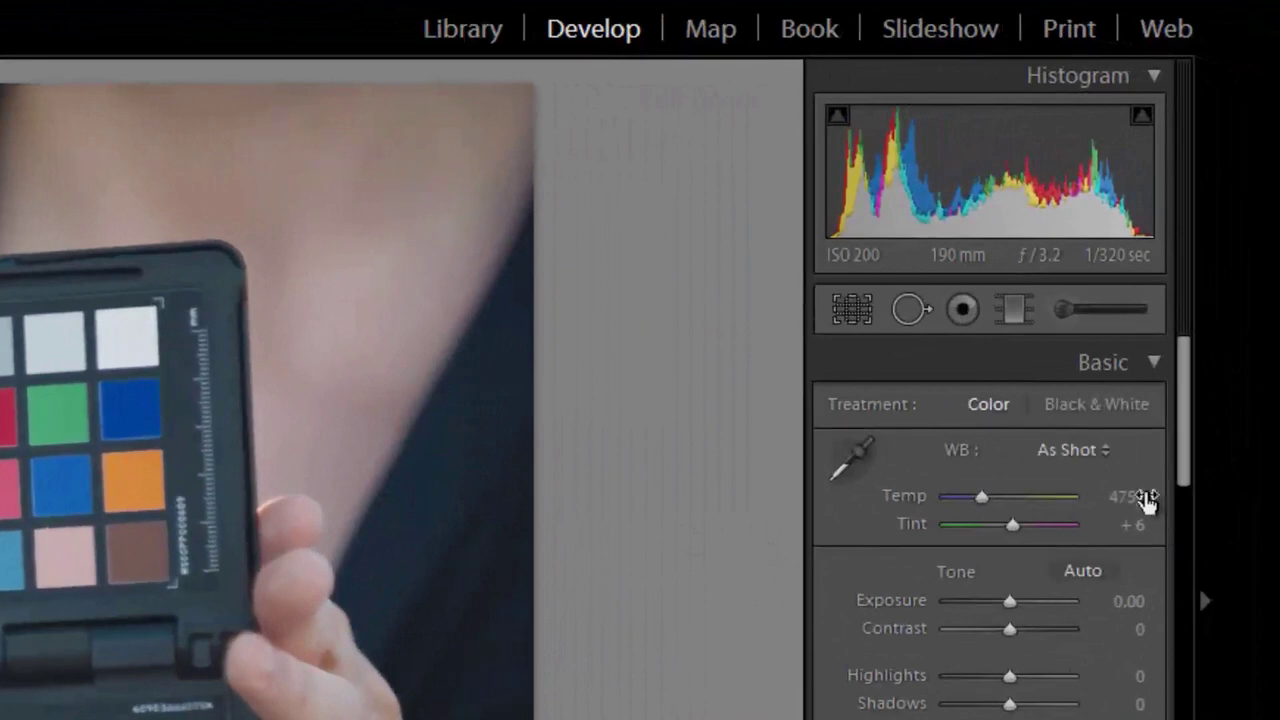
- Set the ColorChecker photo's white balance to Temp 6050 and Tint +16
{"action": "left_click", "coordinate": [1143, 497]}
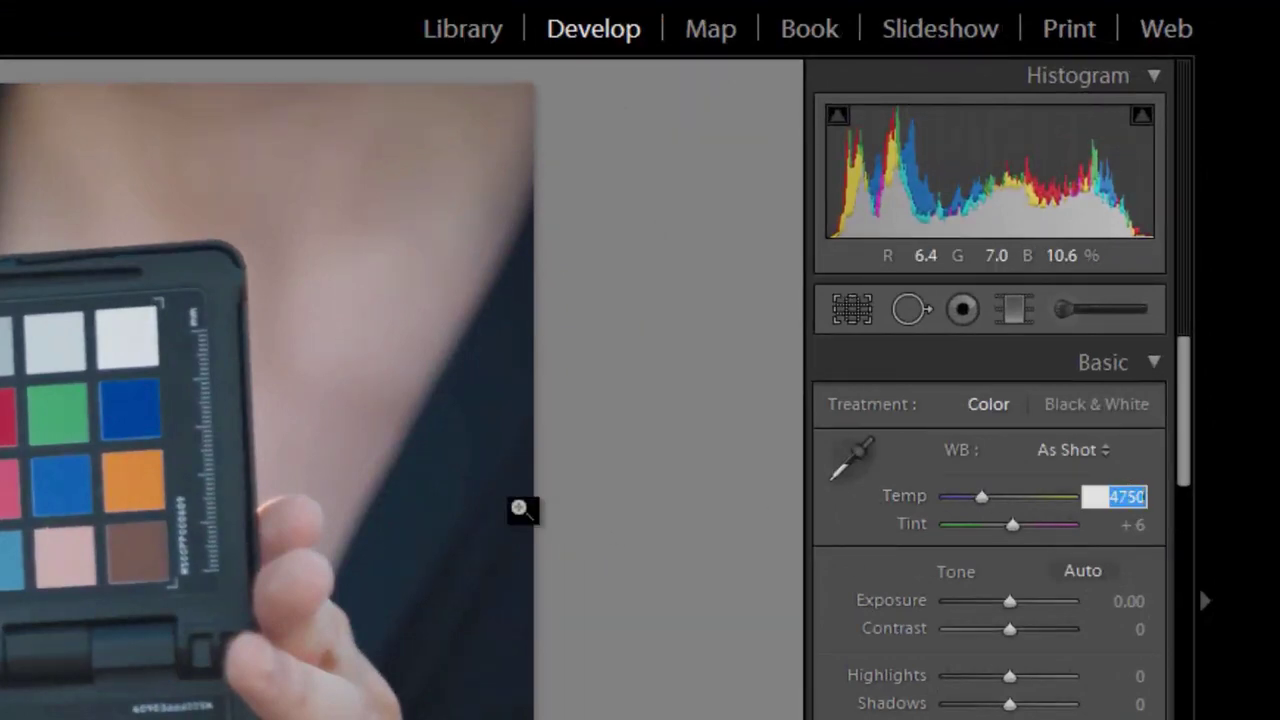
{"action": "type", "text": "6050"}
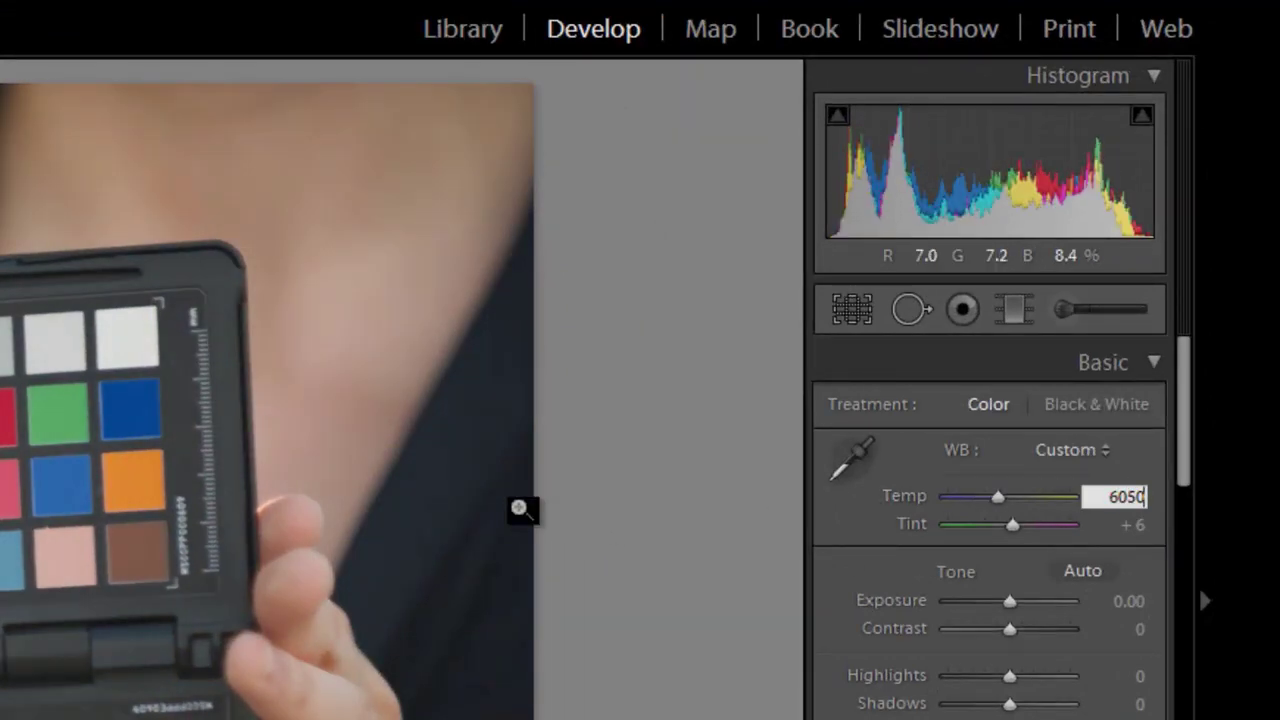
{"action": "key", "text": "Tab"}
{"action": "type", "text": "16"}
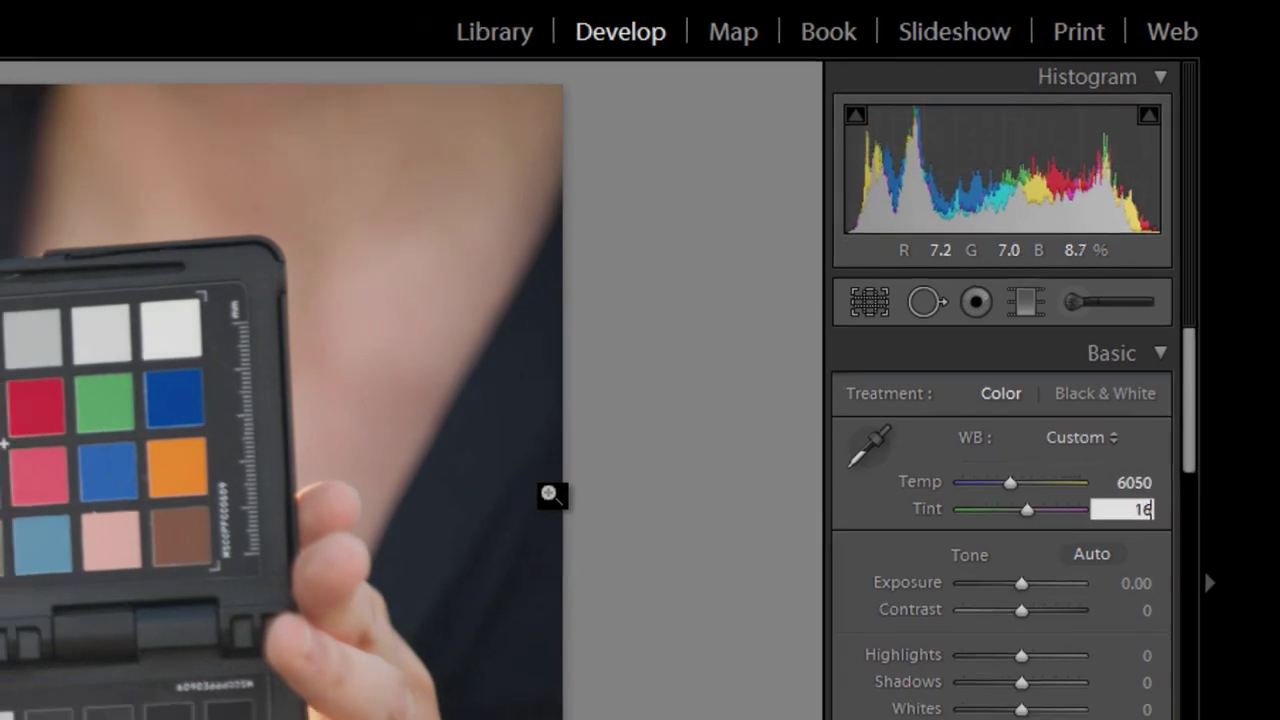
{"action": "key", "text": "Return"}
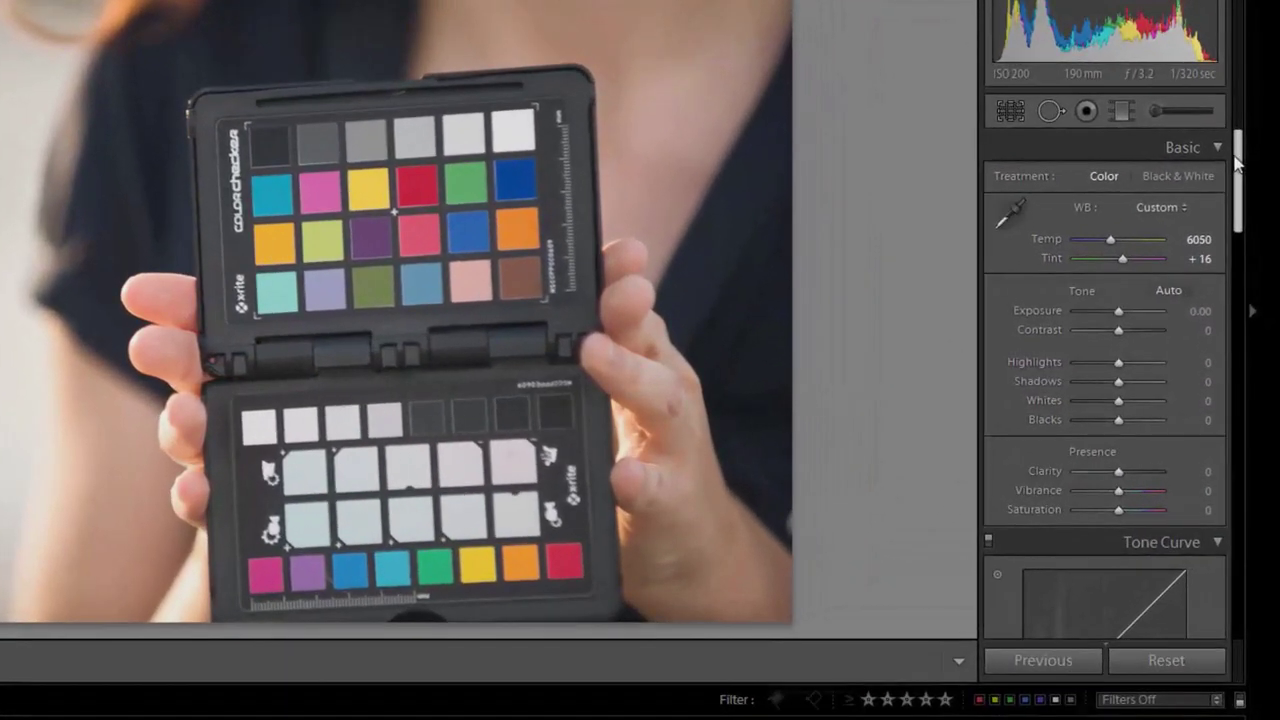
{"action": "left_click_drag", "start_coordinate": [1266, 232], "coordinate": [1266, 236]}
- In Camera Calibration, try the Sample Xrite profile, then switch to Sample Adobe
{"action": "scroll", "coordinate": [1208, 415], "scroll_direction": "down", "scroll_amount": 15}
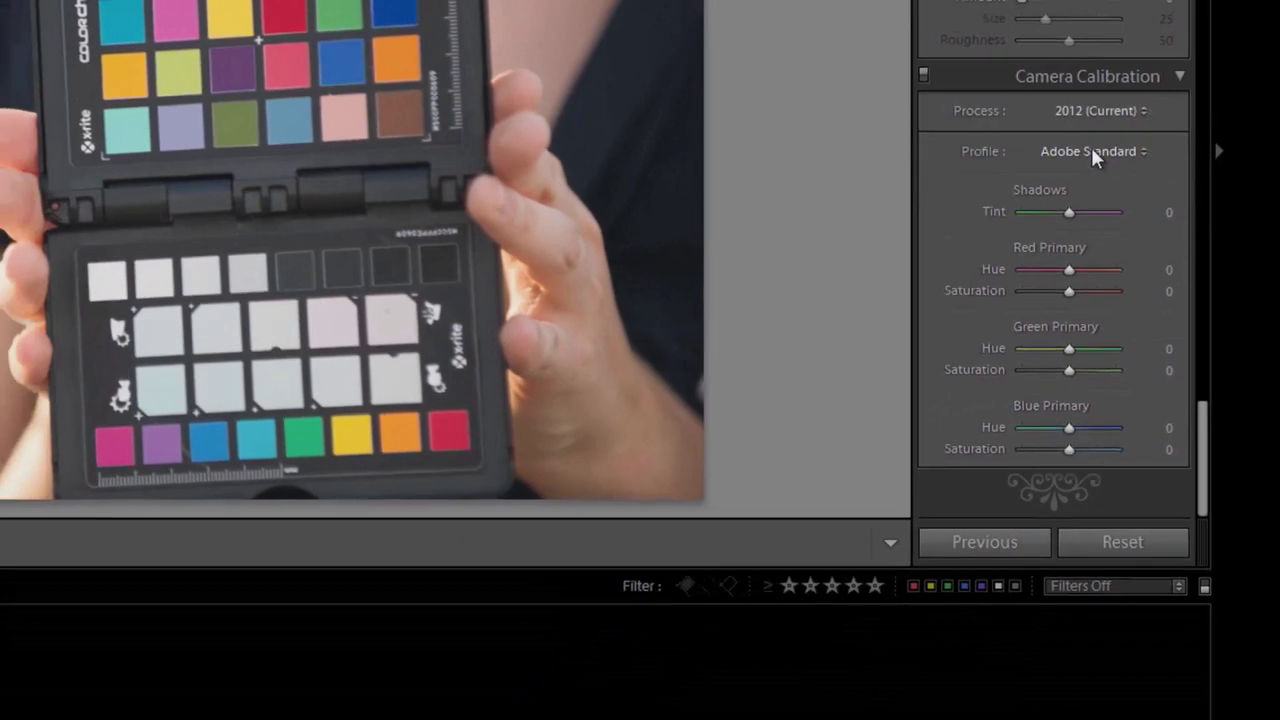
{"action": "left_click", "coordinate": [1090, 161]}
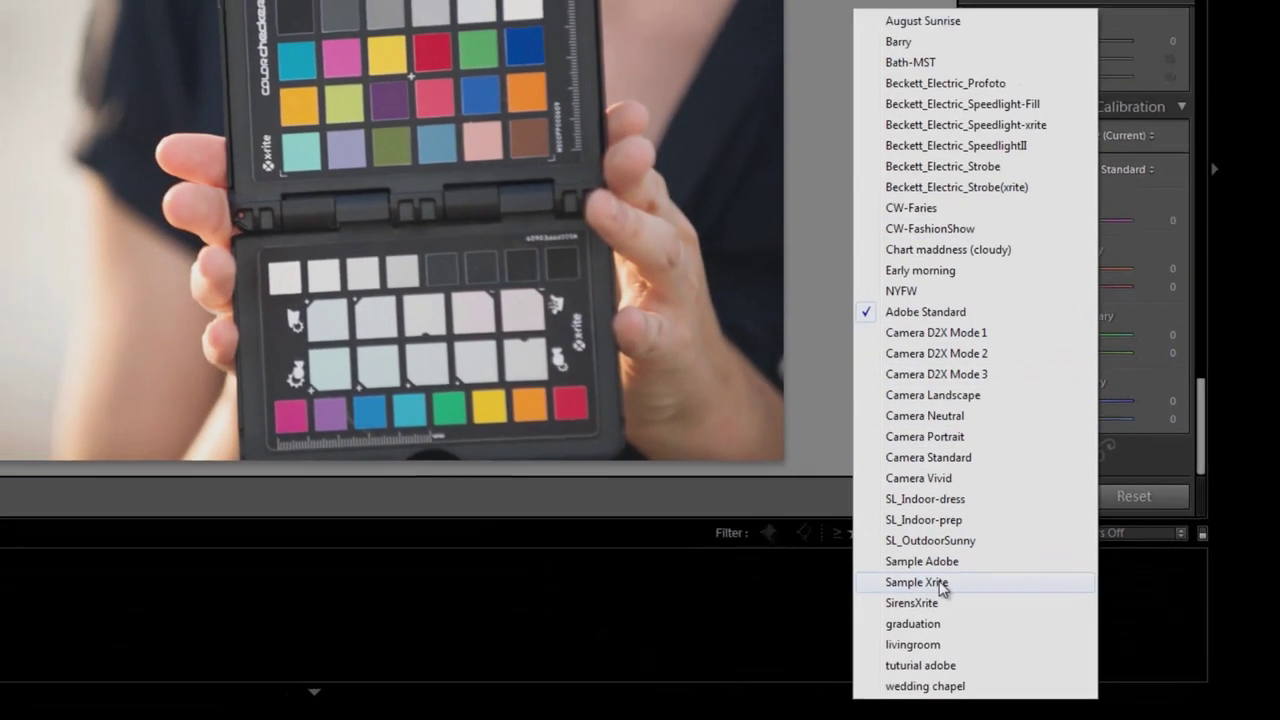
{"action": "left_click", "coordinate": [918, 578]}
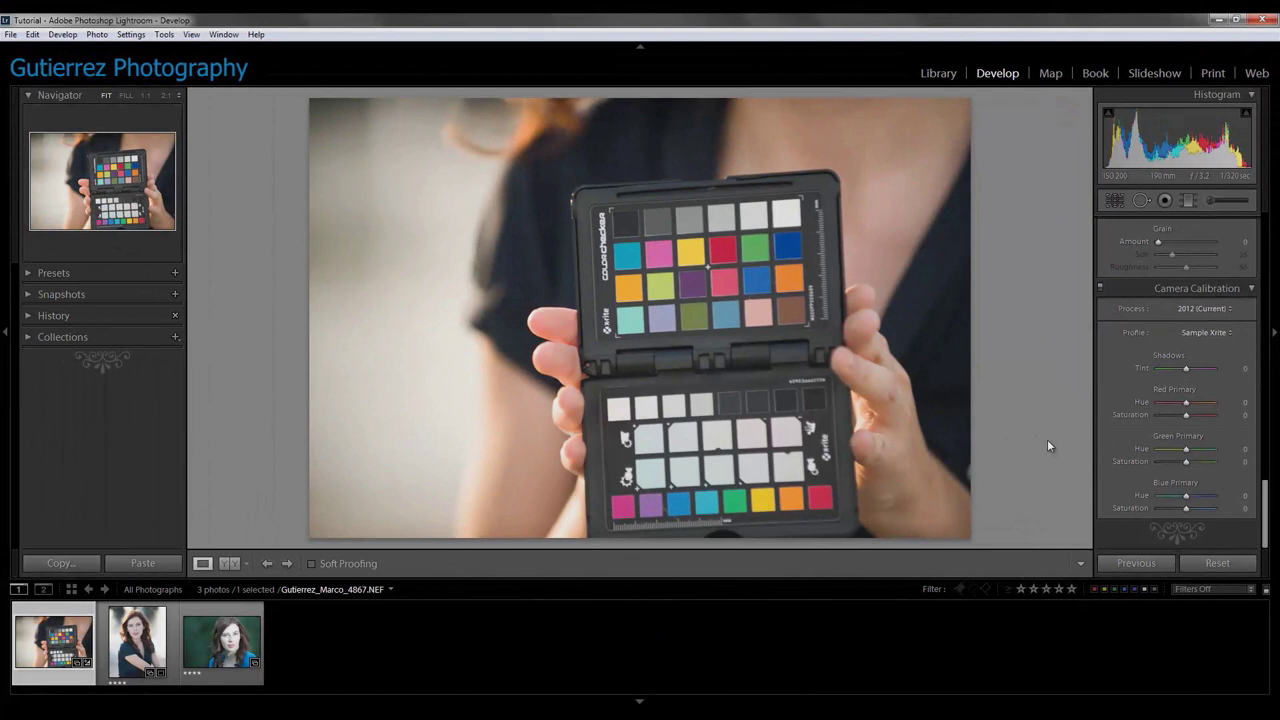
{"action": "left_click", "coordinate": [1203, 332]}
{"action": "left_click", "coordinate": [1078, 608]}
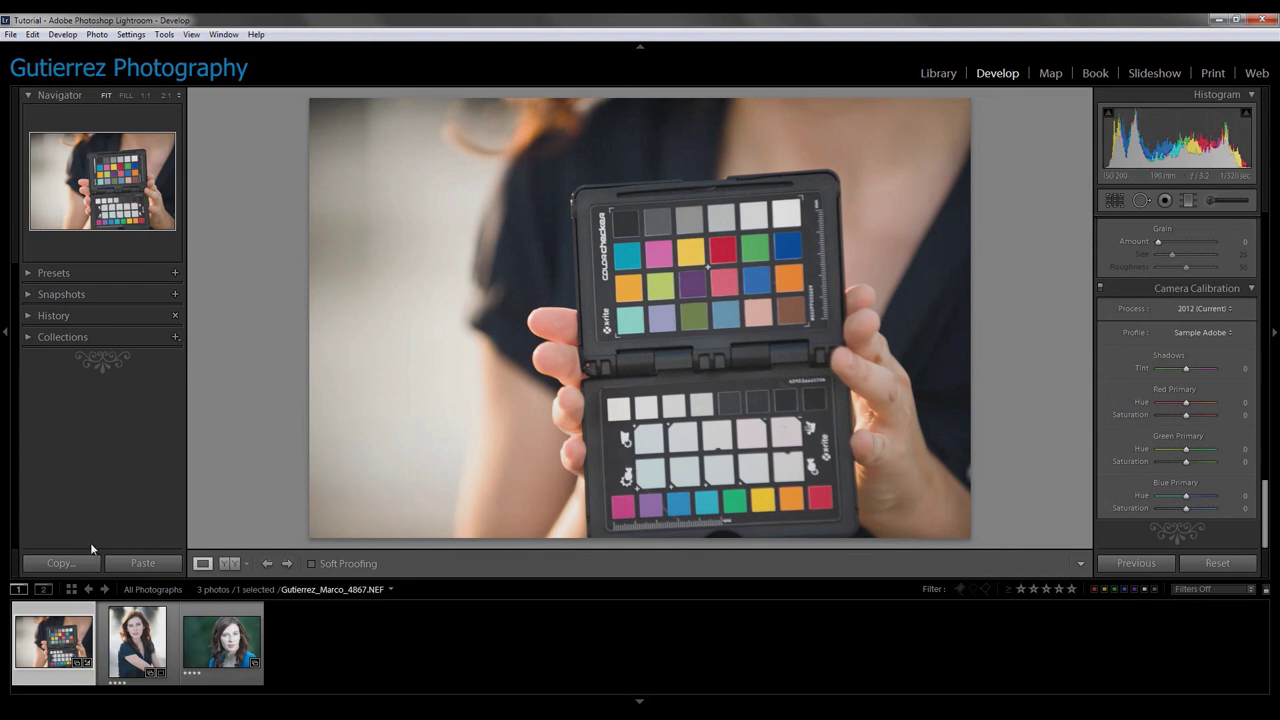
- Copy the White Balance and Calibration settings and paste them onto both portraits, including the green-background one
{"action": "left_click", "coordinate": [60, 564]}
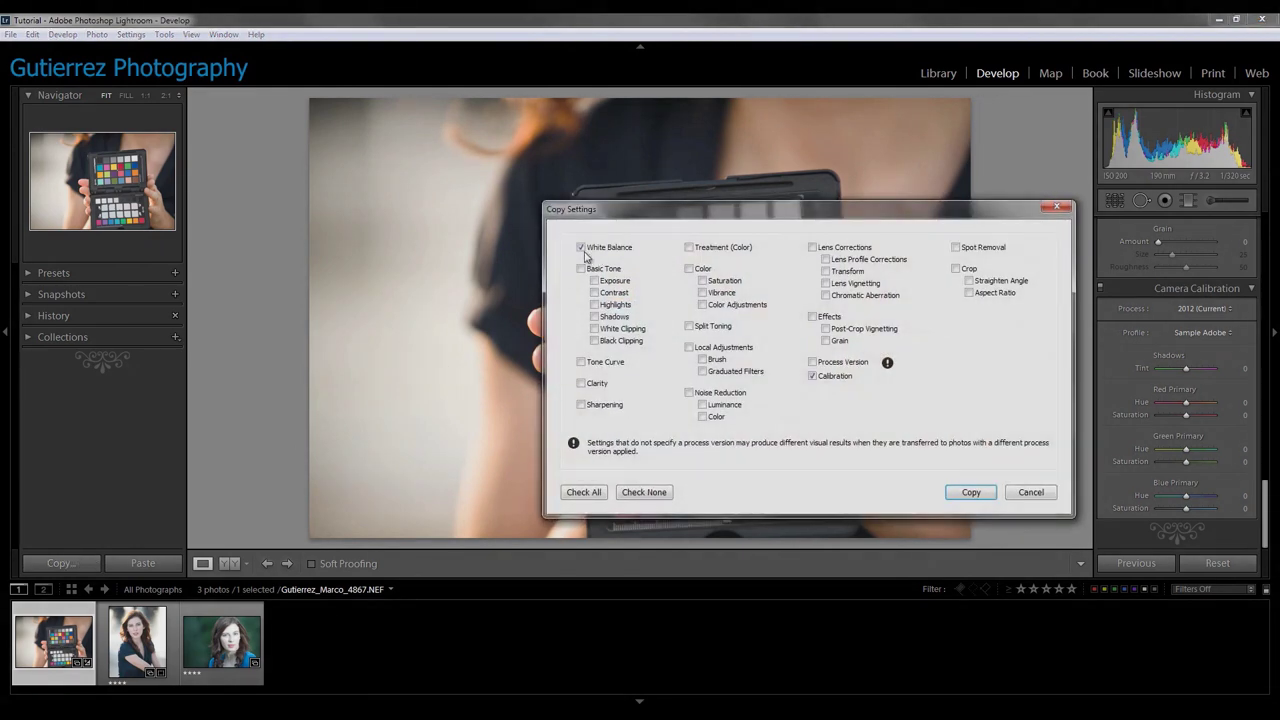
{"action": "left_click", "coordinate": [969, 492]}
{"action": "left_click", "coordinate": [171, 610]}
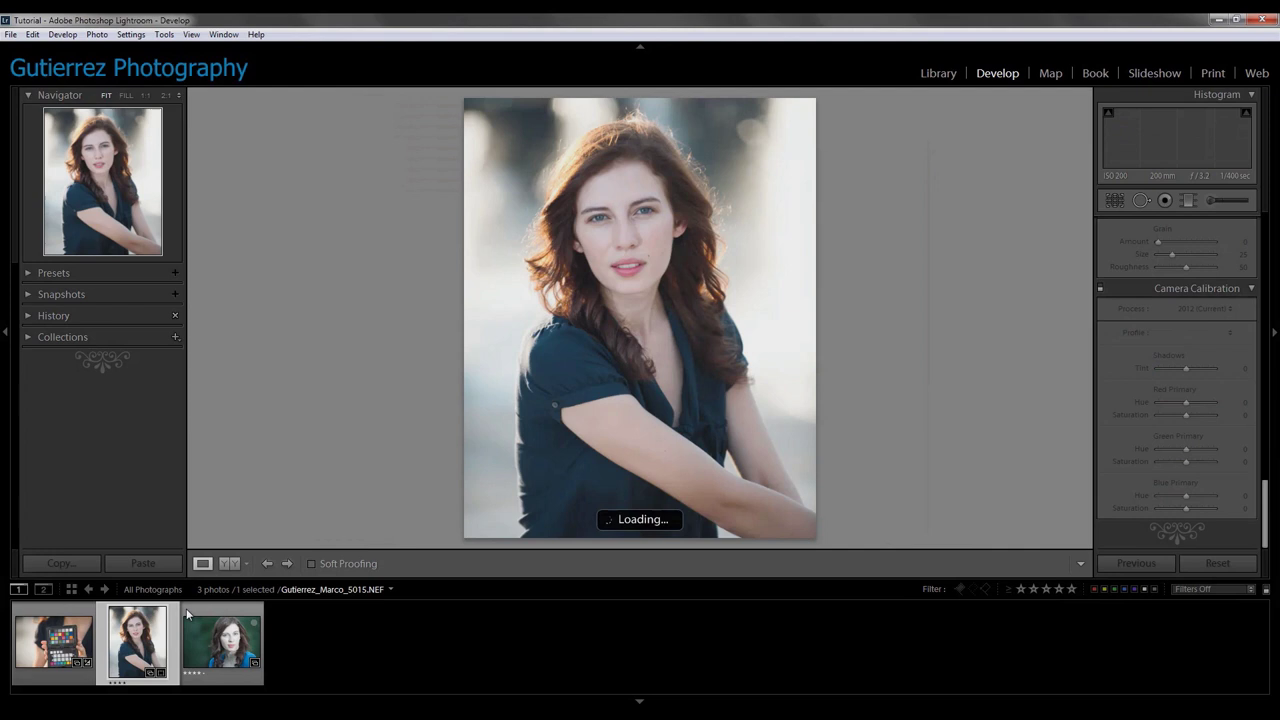
{"action": "left_click", "coordinate": [150, 562]}
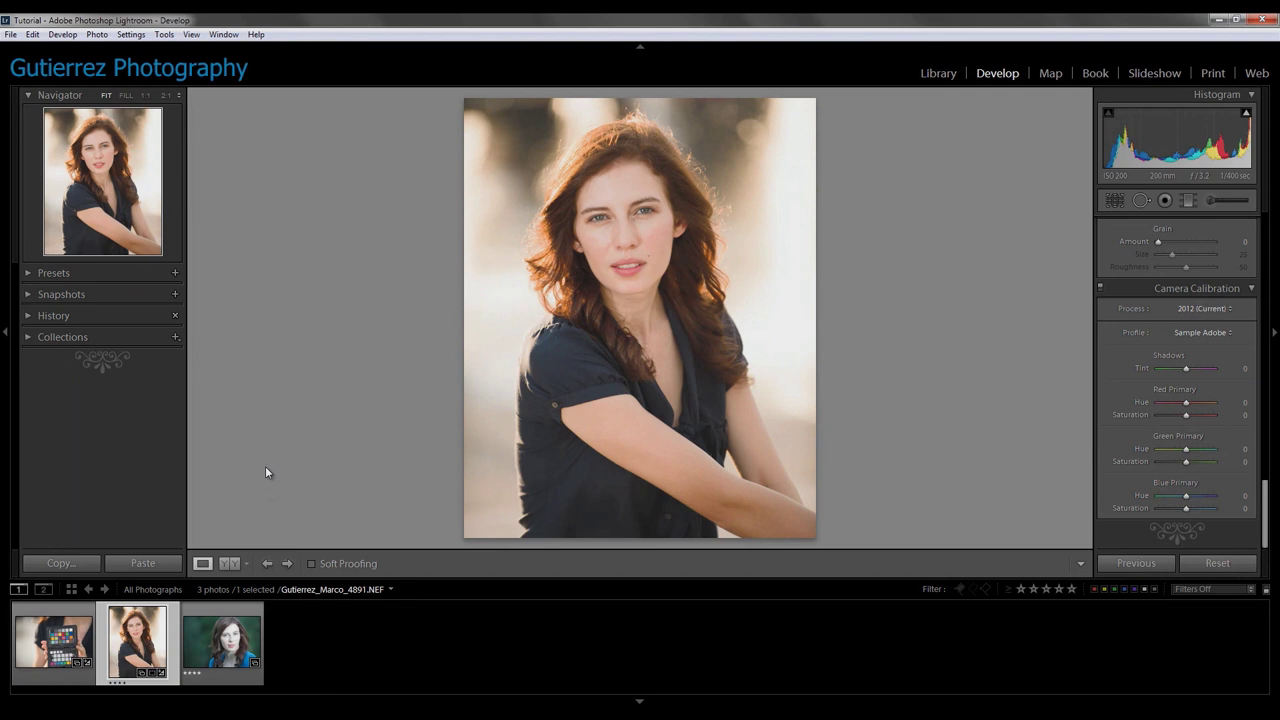
{"action": "left_click", "coordinate": [236, 612]}
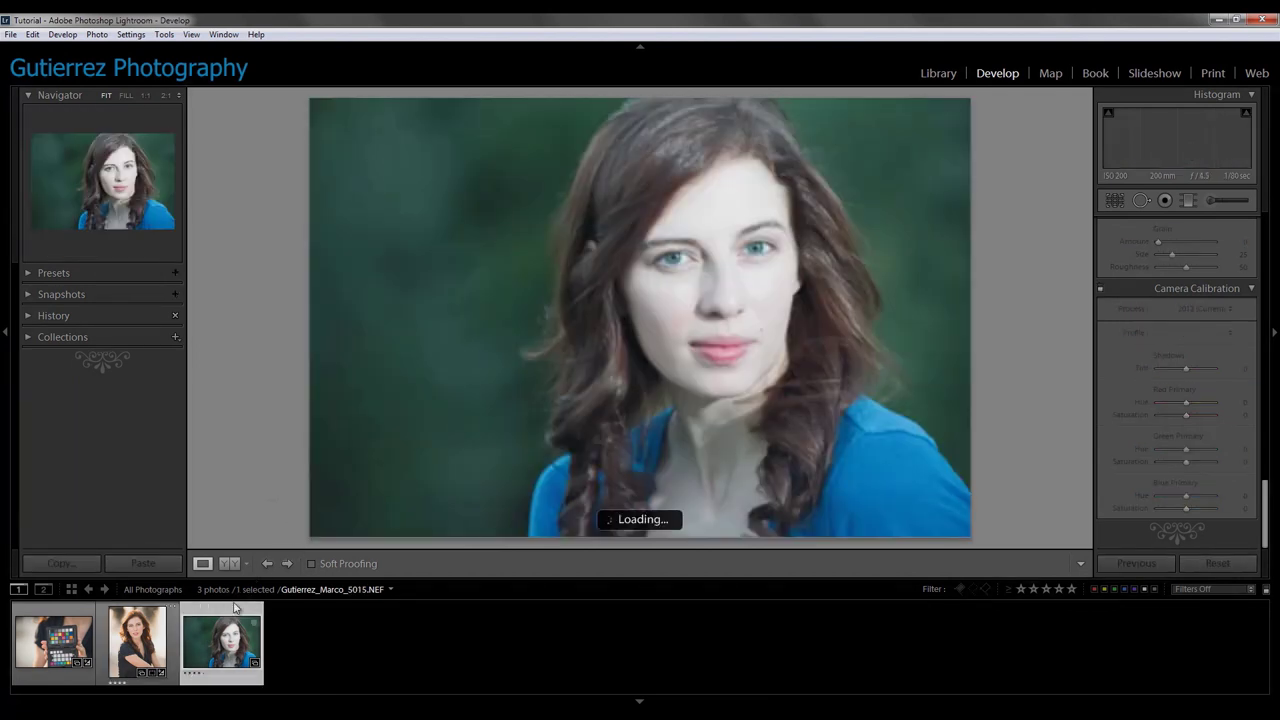
{"action": "left_click", "coordinate": [150, 562]}
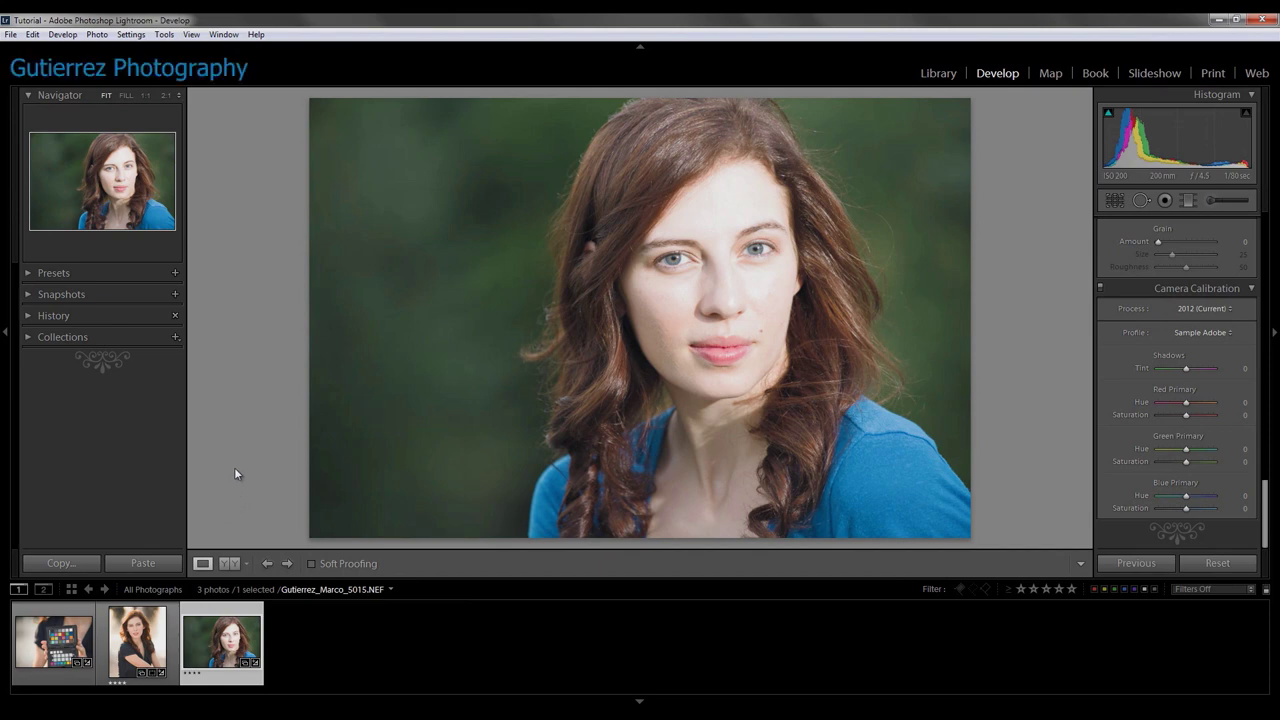
{"action": "left_click", "coordinate": [1200, 340]}
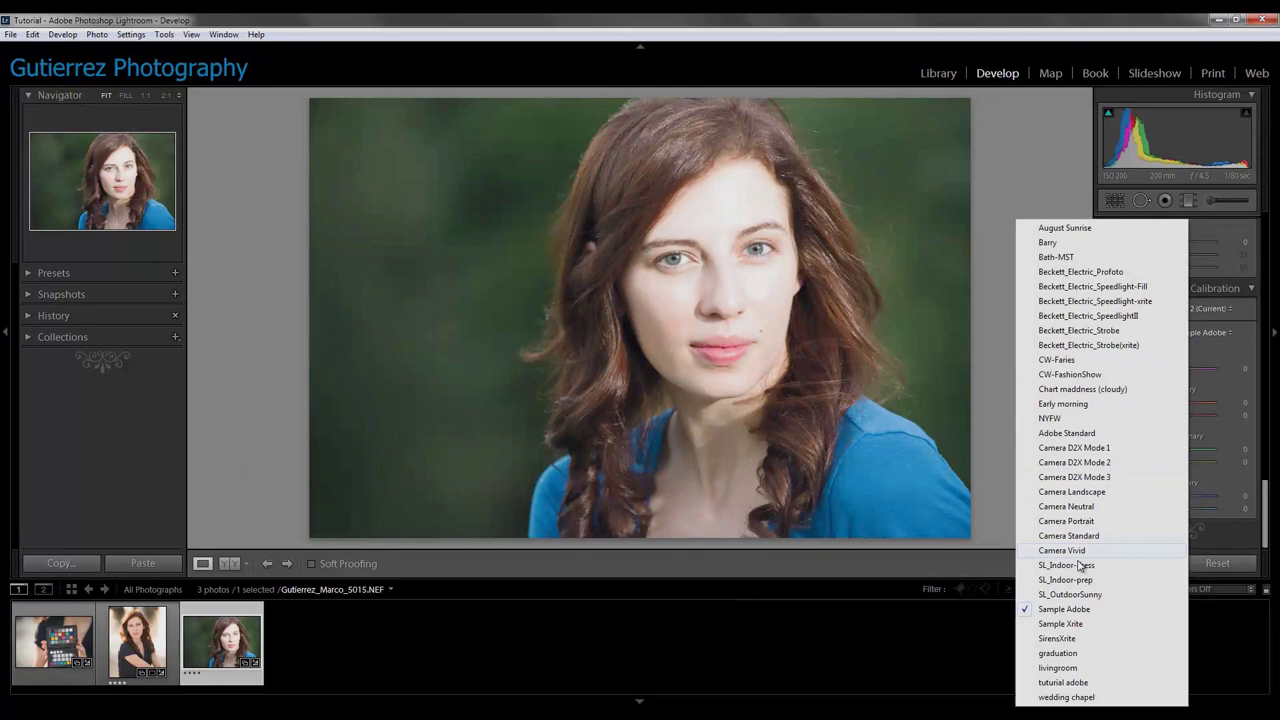
{"action": "left_click", "coordinate": [1080, 624]}
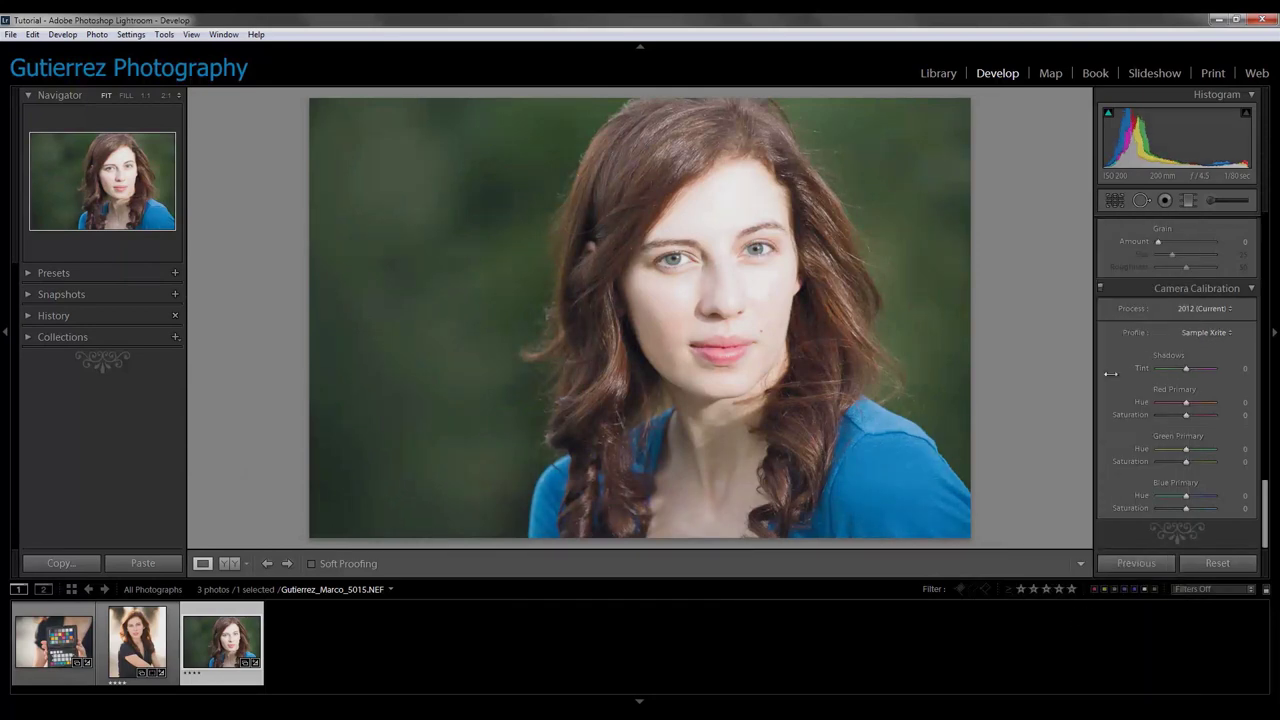
{"action": "left_click", "coordinate": [1208, 335]}
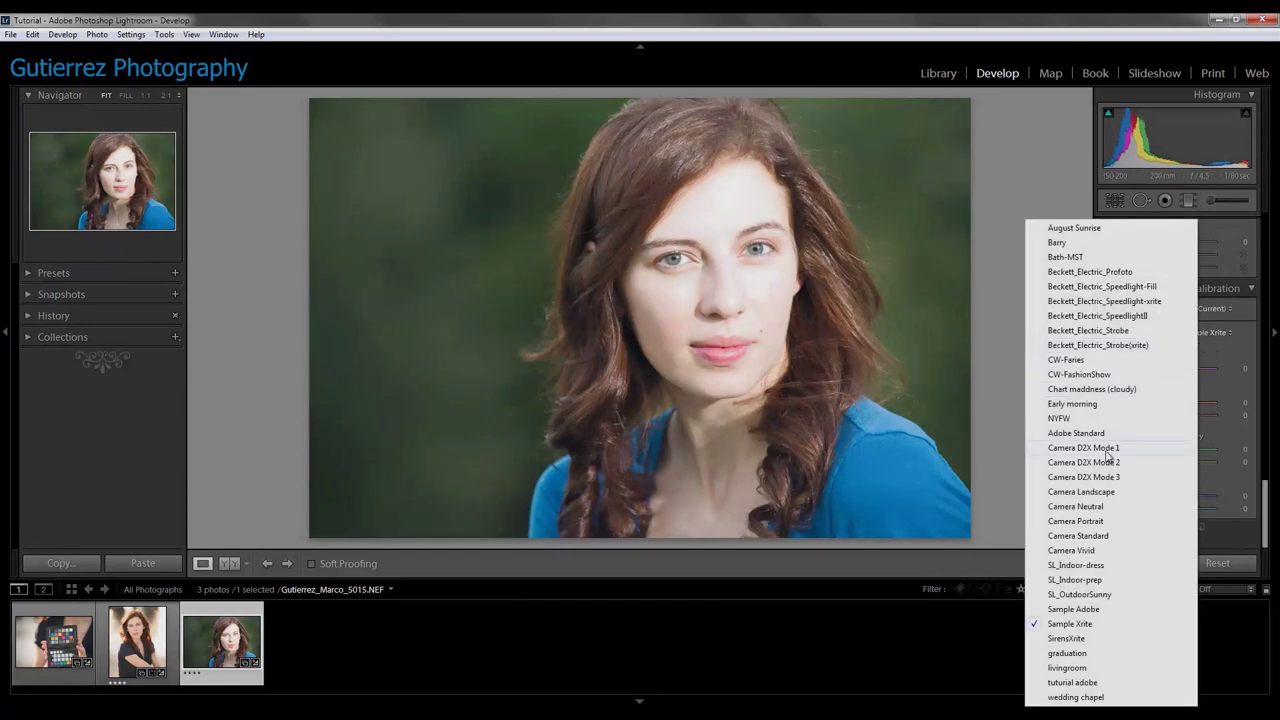
{"action": "left_click", "coordinate": [1090, 609]}
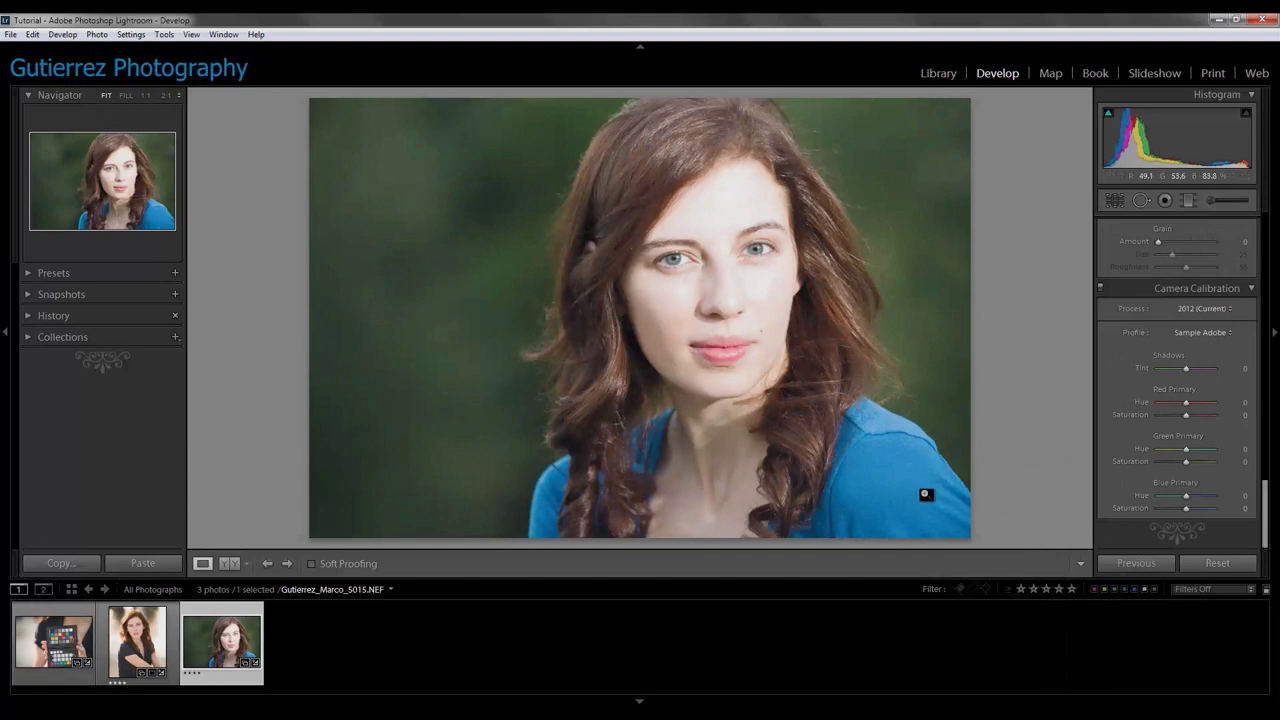